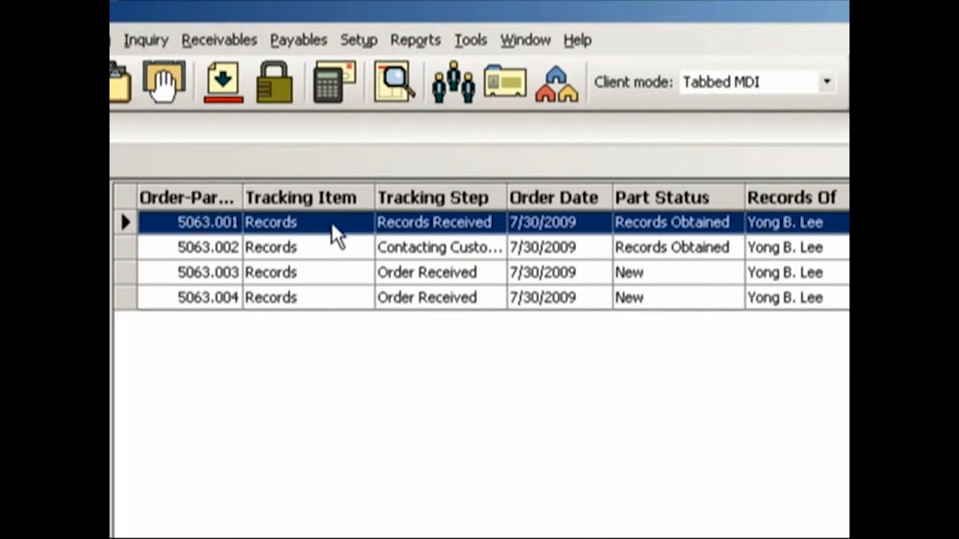
Open the turn-in for the first listed order part and prefill all proposed parties for its 8/11/2009 Medical item.
right_click(332, 225)
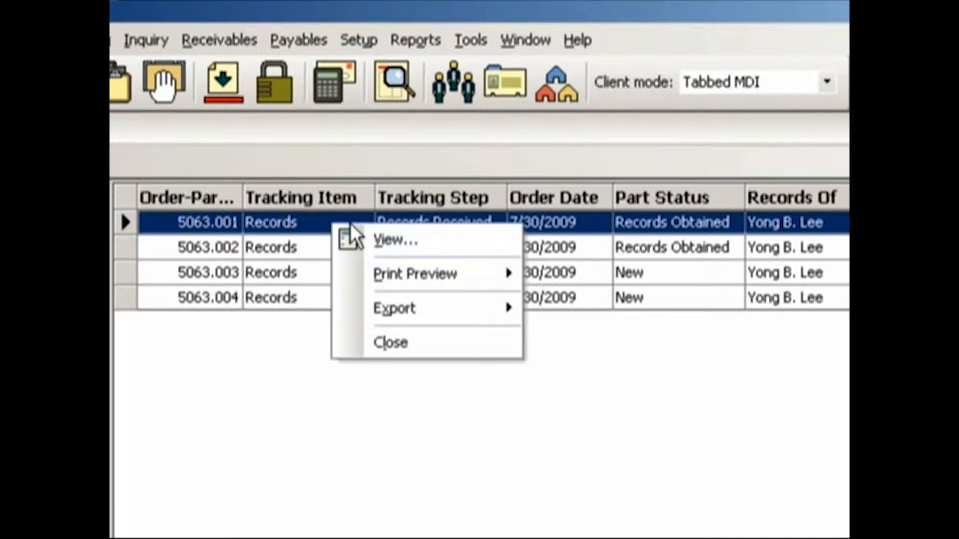
left_click(389, 243)
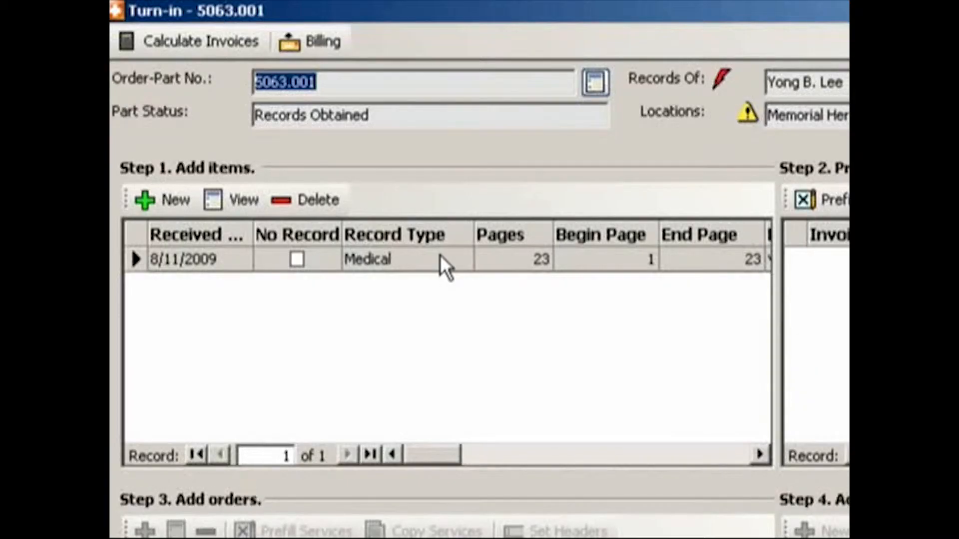
left_click(441, 258)
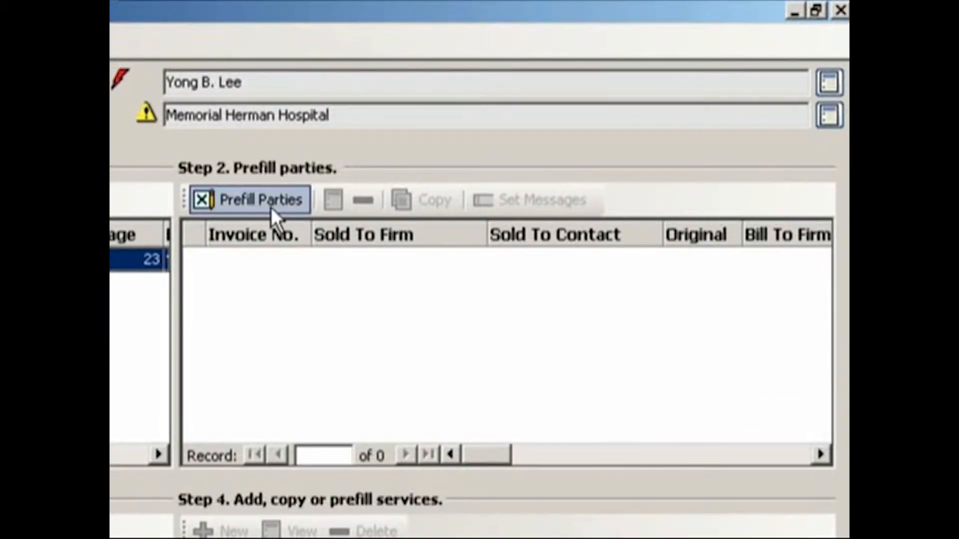
left_click(260, 200)
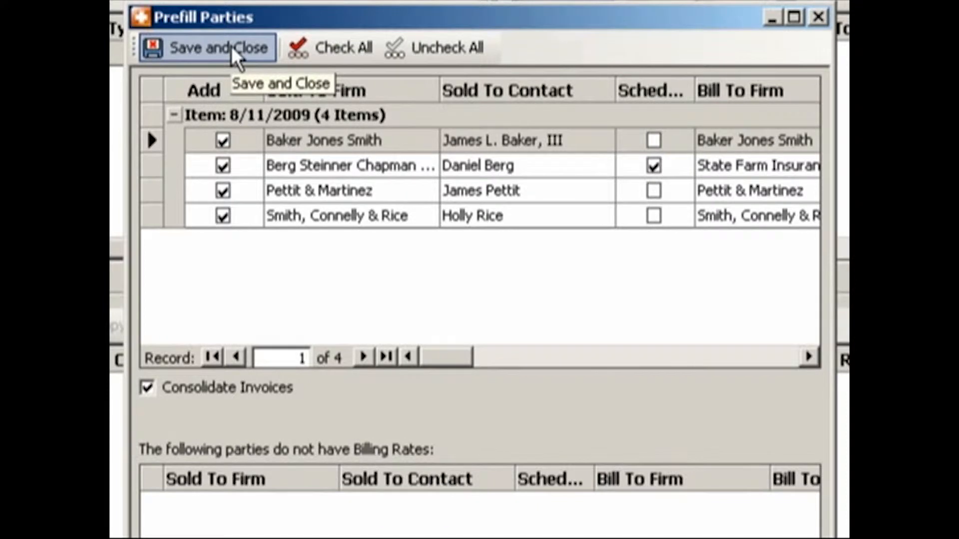
left_click(232, 45)
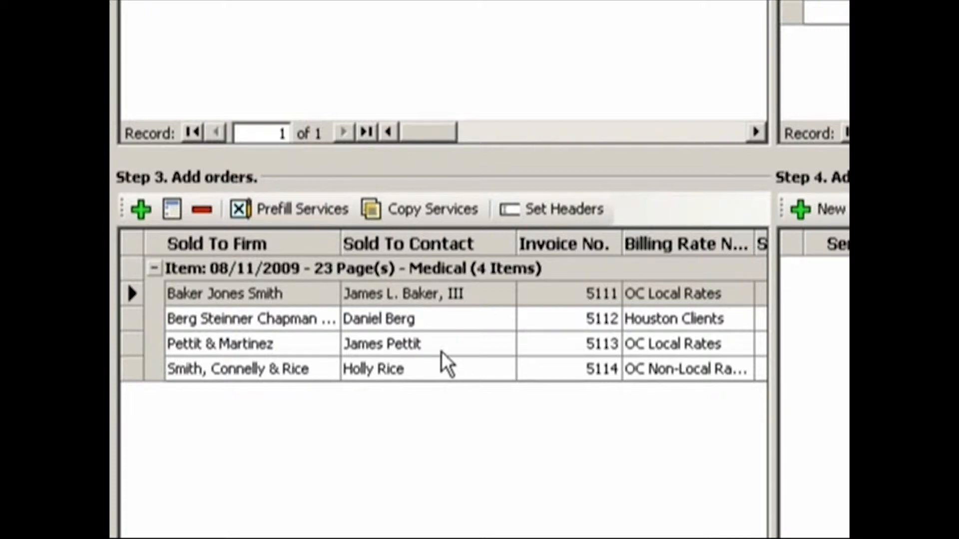
Examine the Custodian Fee and Color Copies service items on the Berg Steinner Chapman order.
left_click(456, 327)
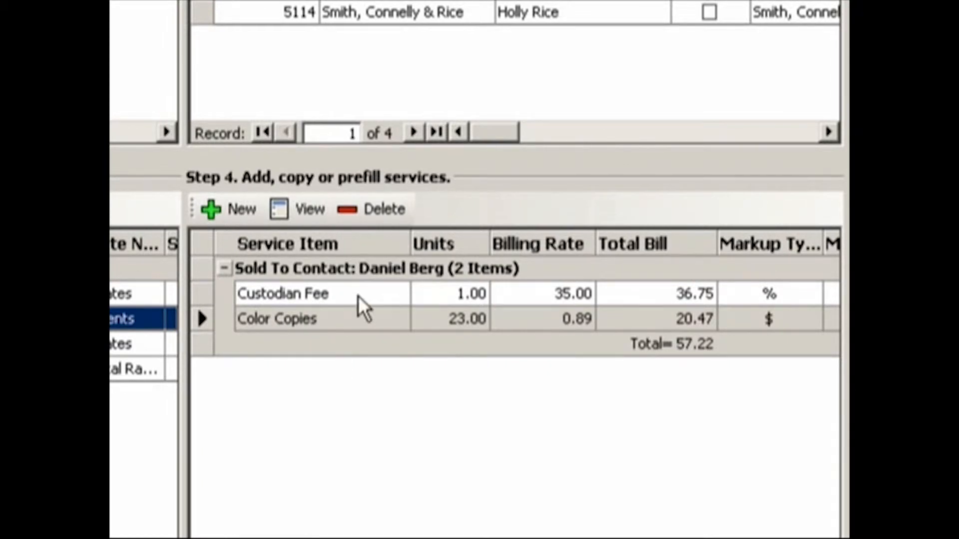
left_click(364, 308)
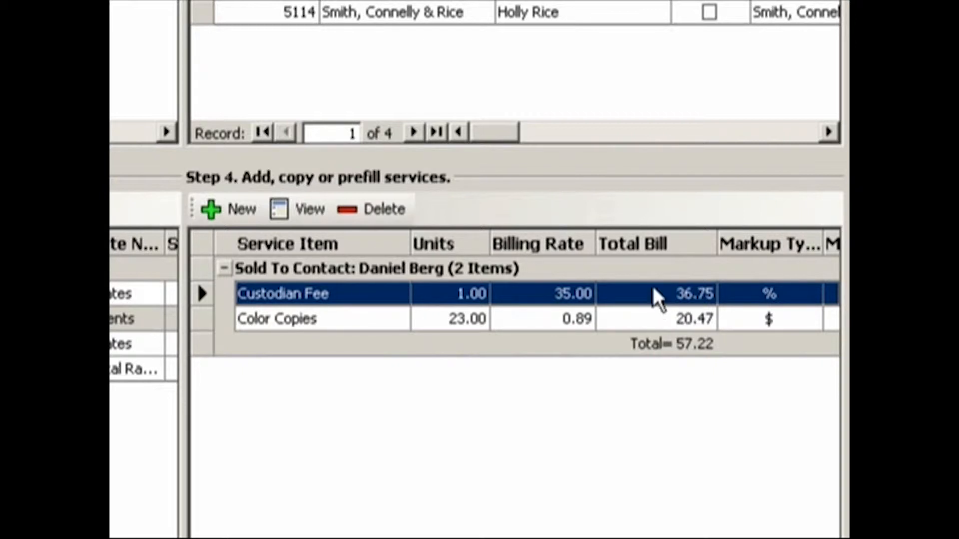
left_click(363, 327)
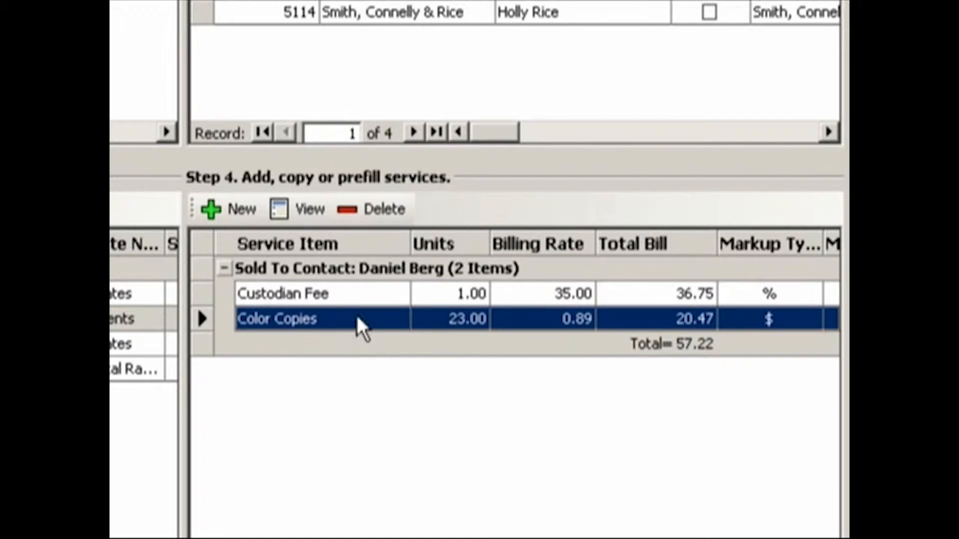
left_click(355, 296)
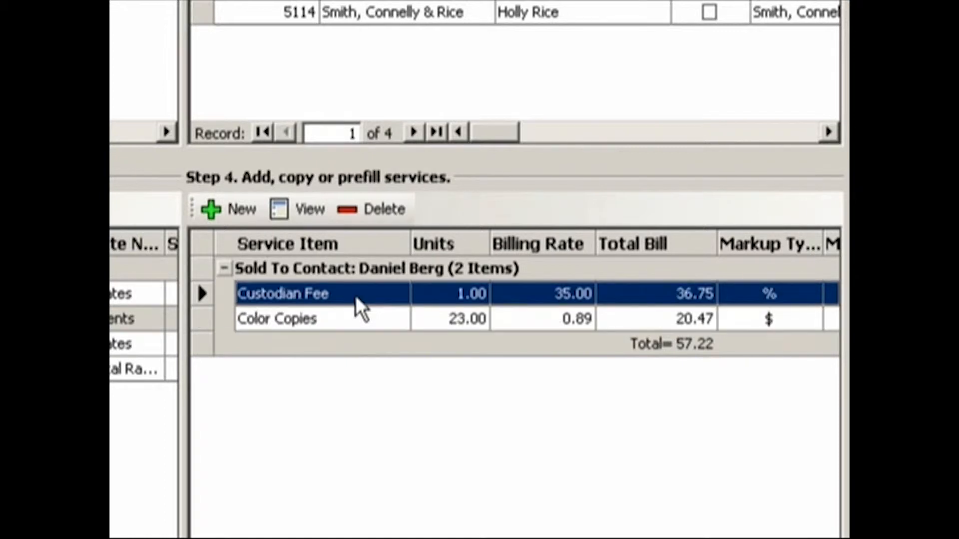
left_click(364, 322)
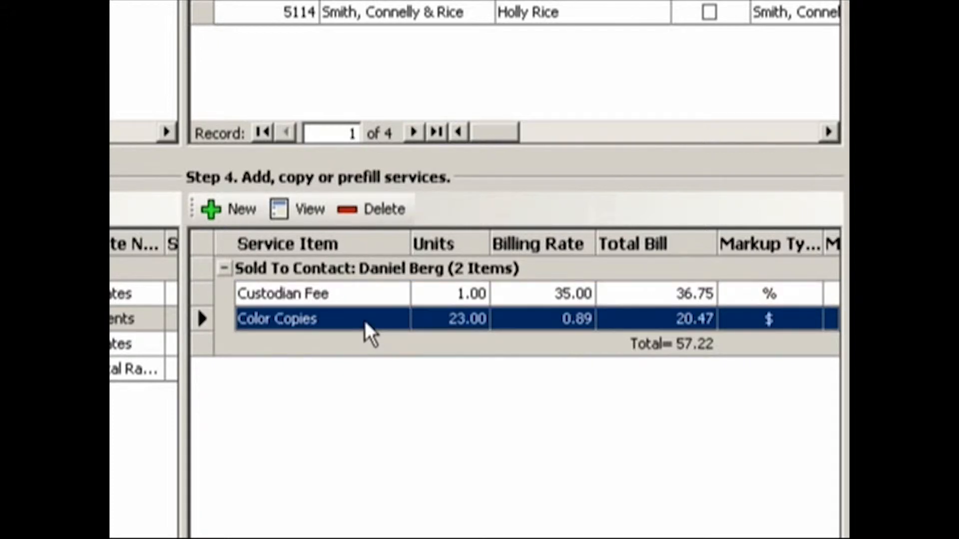
Prefill services for the Berg Steinner Chapman order from the O&1-Subpoena billing set, leaving out Witness Fee.
left_click(462, 320)
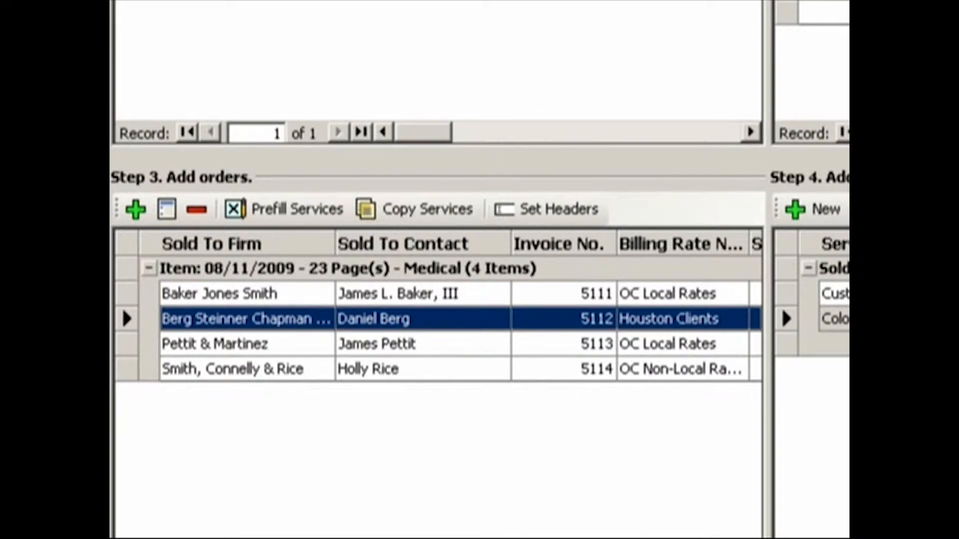
left_click(295, 210)
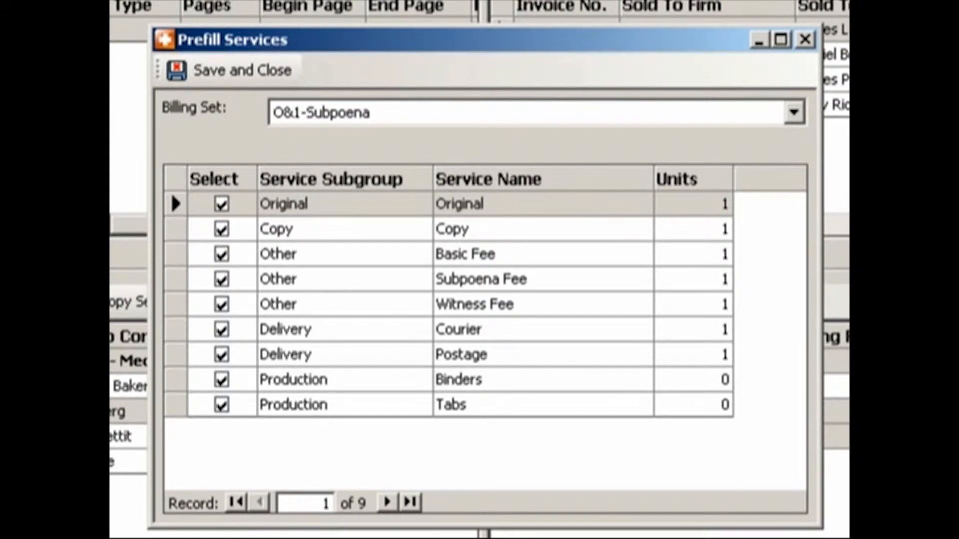
left_click(793, 112)
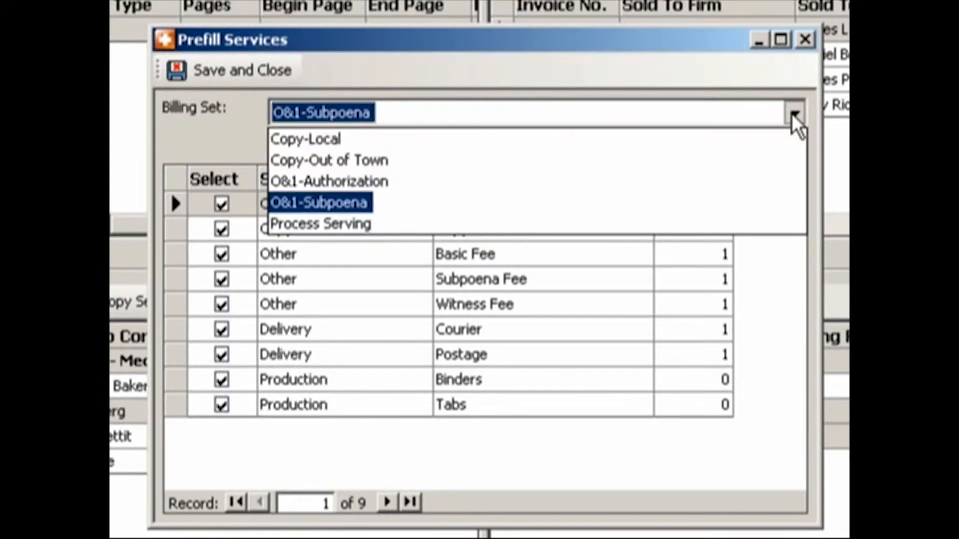
left_click(345, 202)
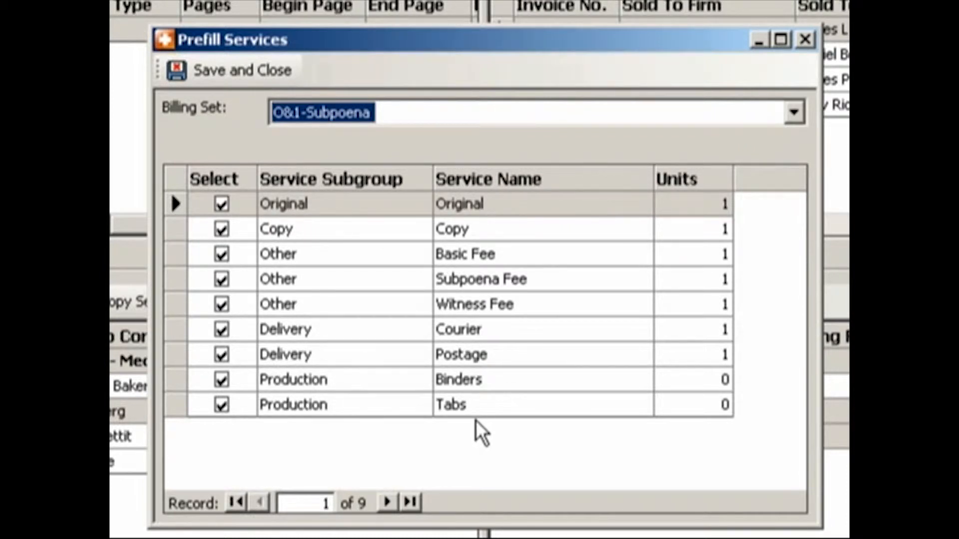
left_click(221, 304)
left_click(232, 65)
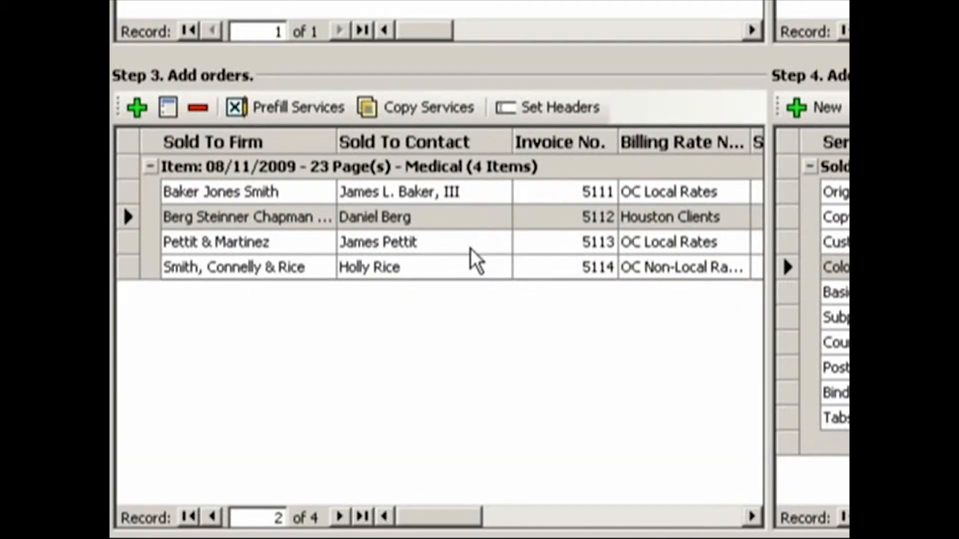
Prefill services for the Baker Jones Smith order from the Copy-Local billing set.
left_click(477, 193)
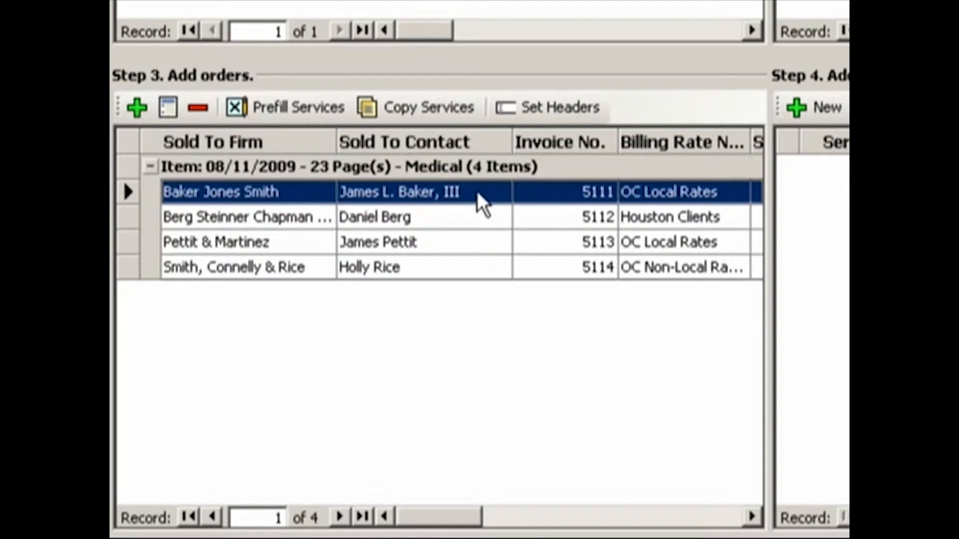
left_click(324, 106)
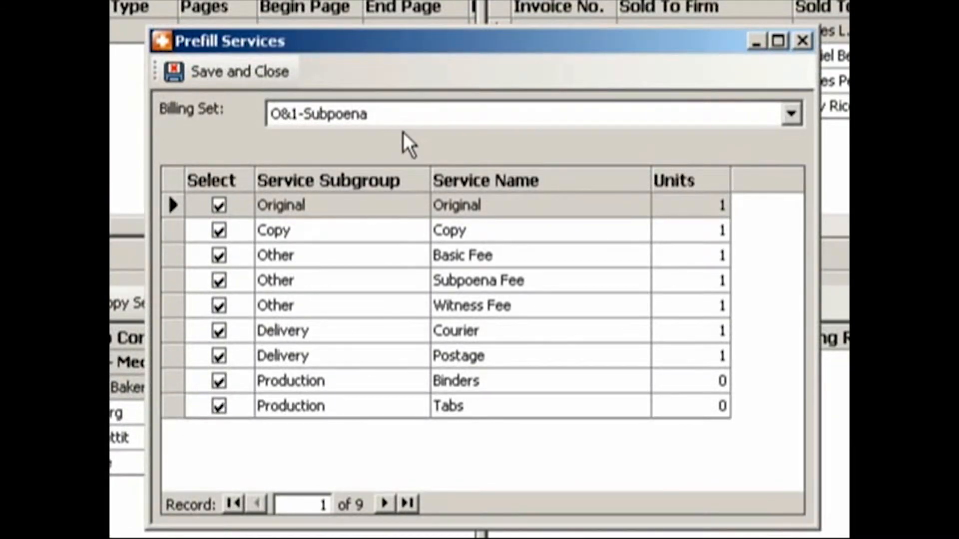
left_click(398, 113)
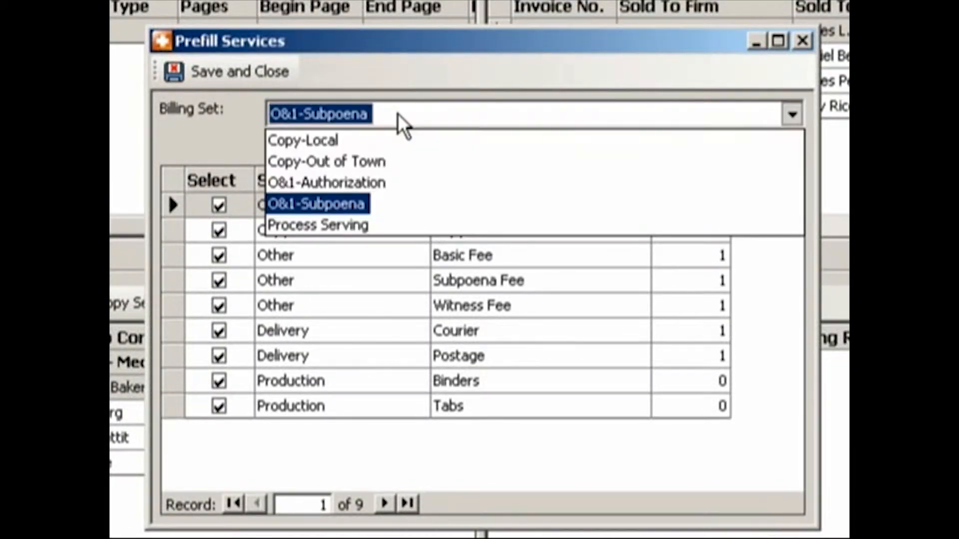
left_click(323, 141)
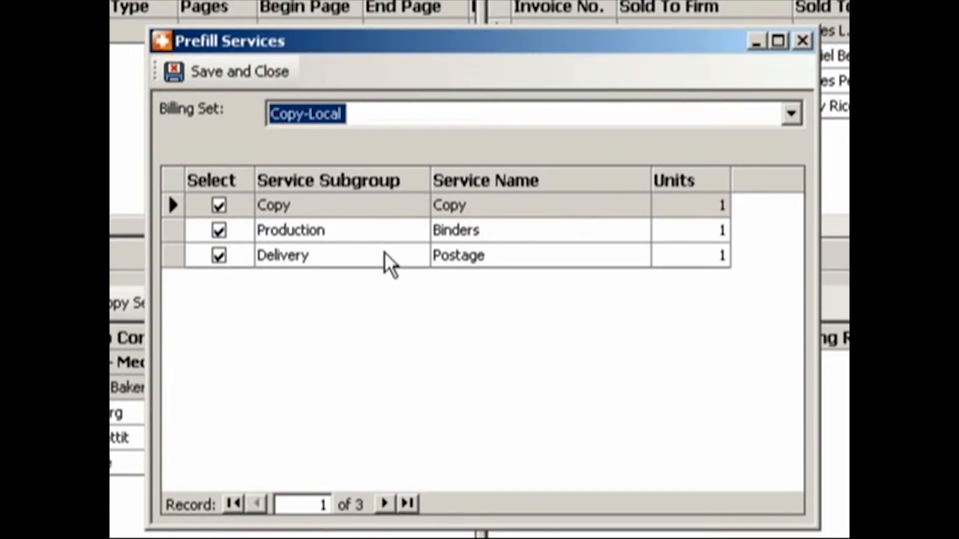
left_click(259, 71)
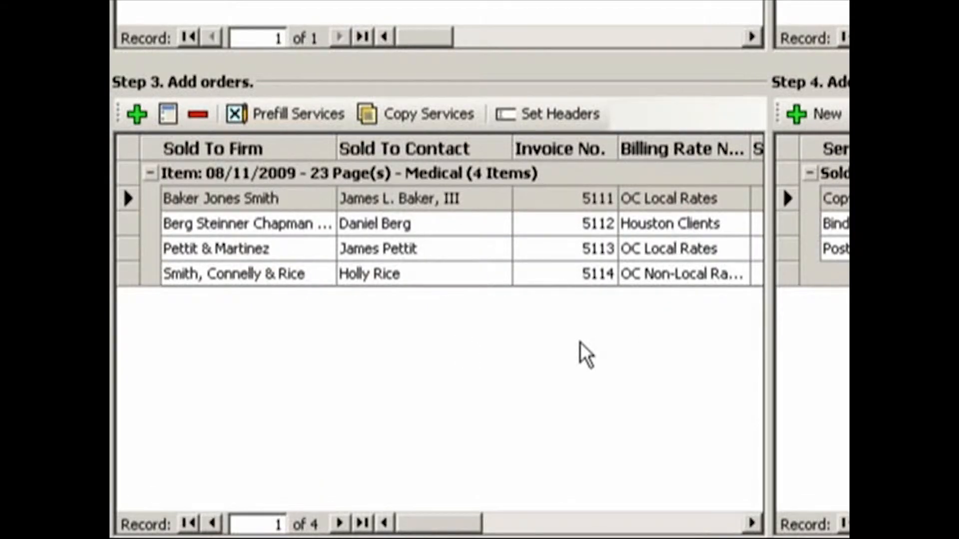
Copy the Baker Jones Smith services to the Pettit & Martinez and Smith, Connelly & Rice orders, and review the copied services.
left_click(452, 248)
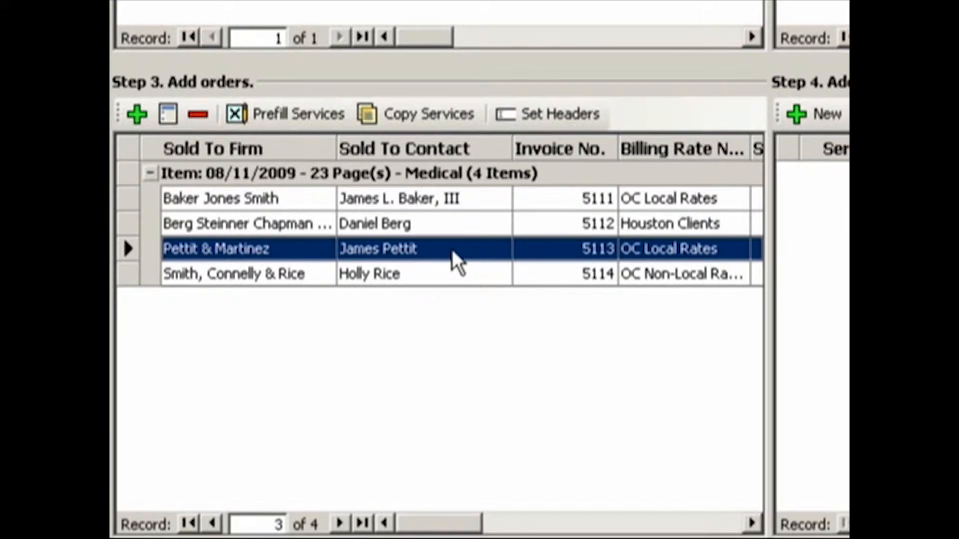
left_click(467, 198)
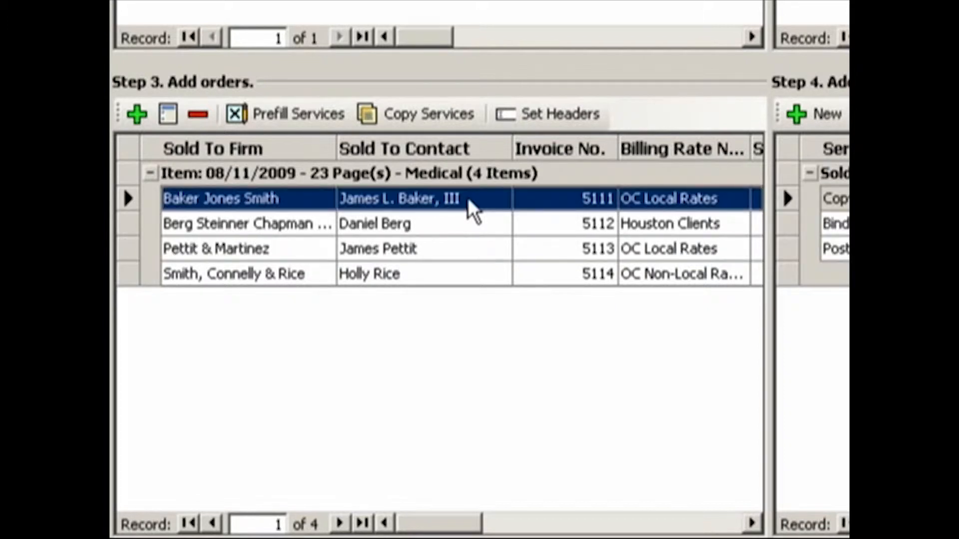
left_click(435, 113)
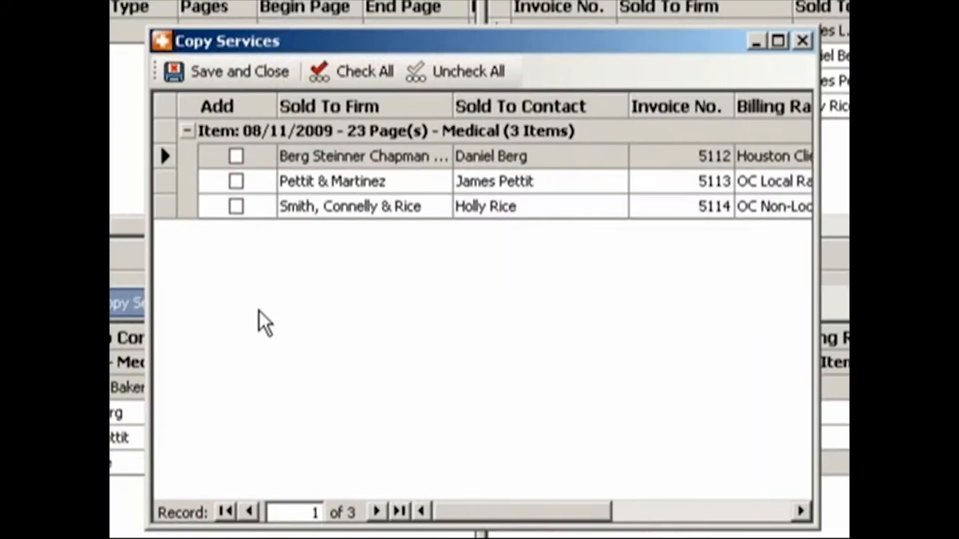
left_click(363, 68)
left_click(235, 157)
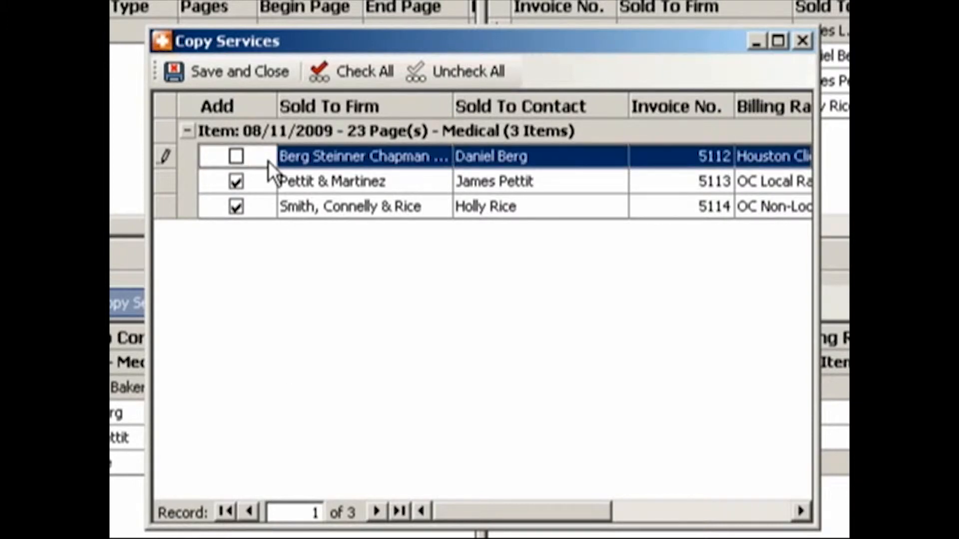
left_click(244, 71)
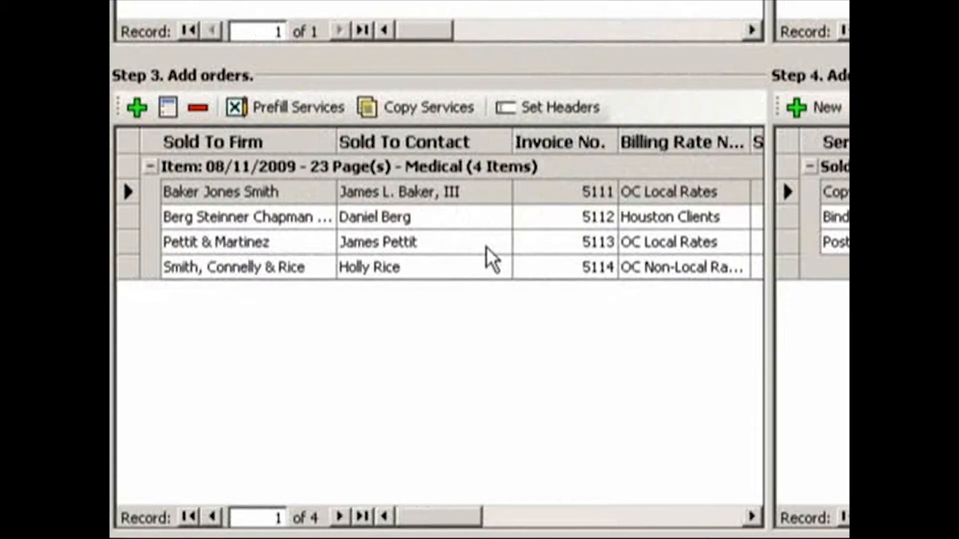
left_click(482, 244)
left_click(479, 267)
left_click(476, 240)
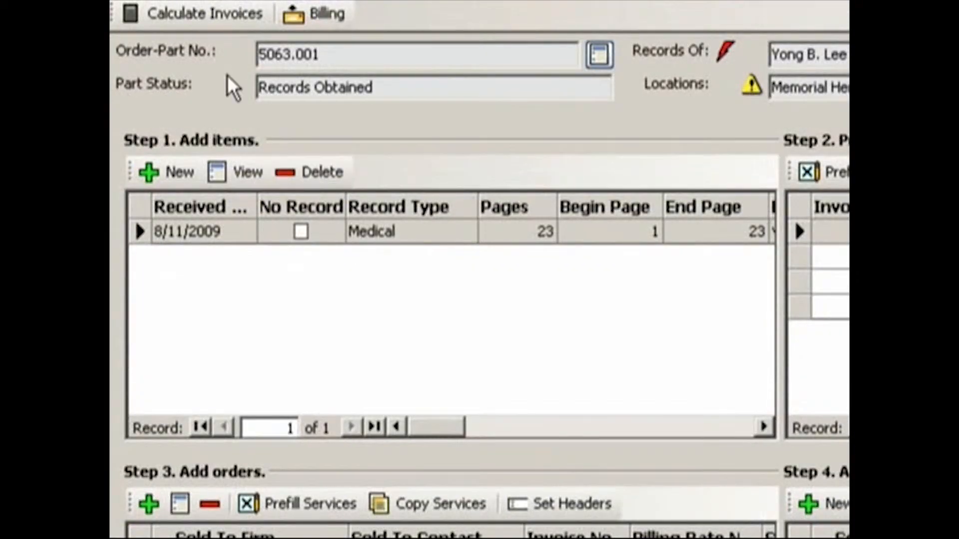
Calculate all listed invoices and review the Berg Steinner Chapman order's service charges and total.
left_click(209, 12)
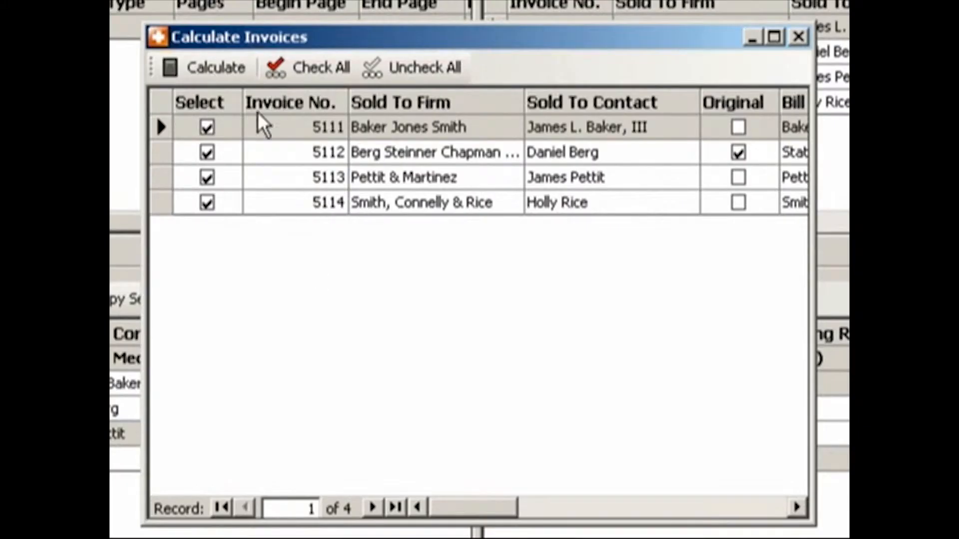
left_click(218, 68)
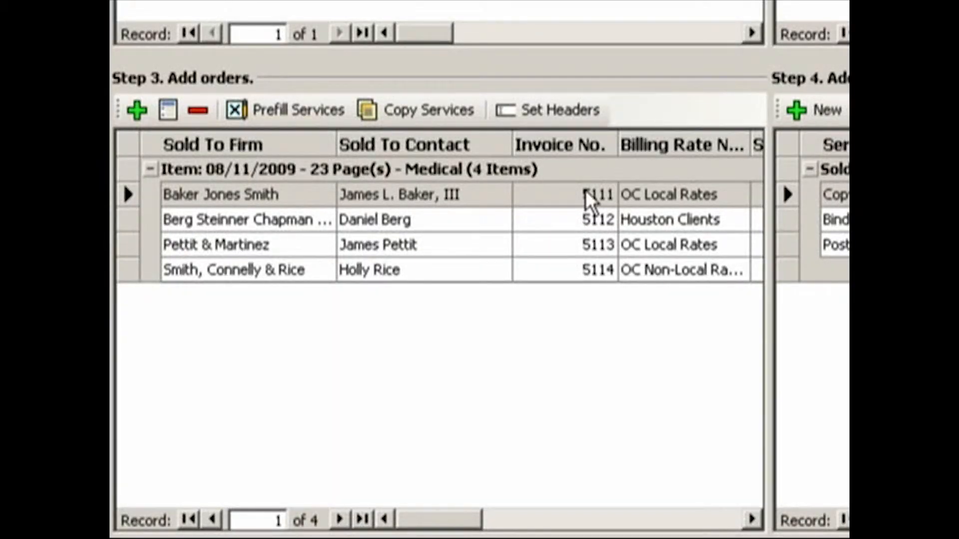
left_click(477, 221)
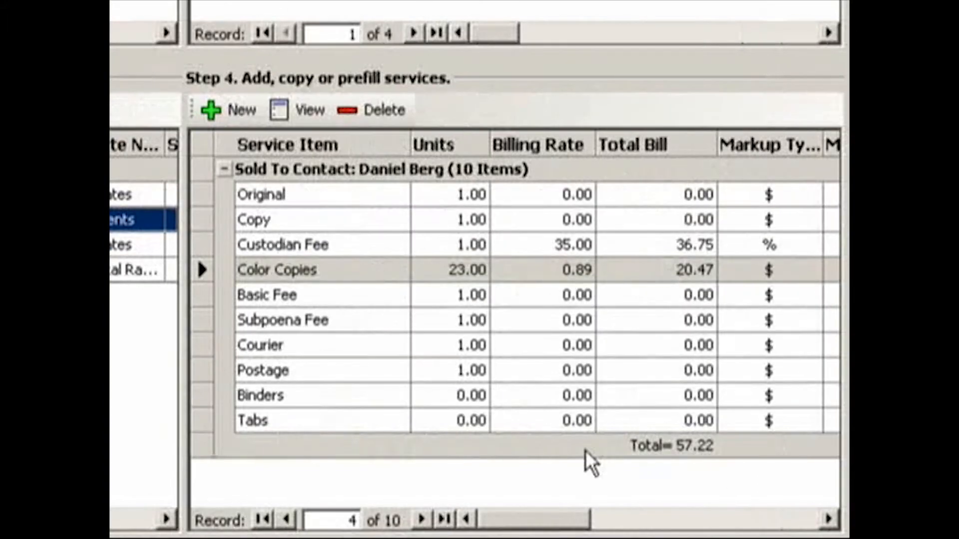
left_click(702, 445)
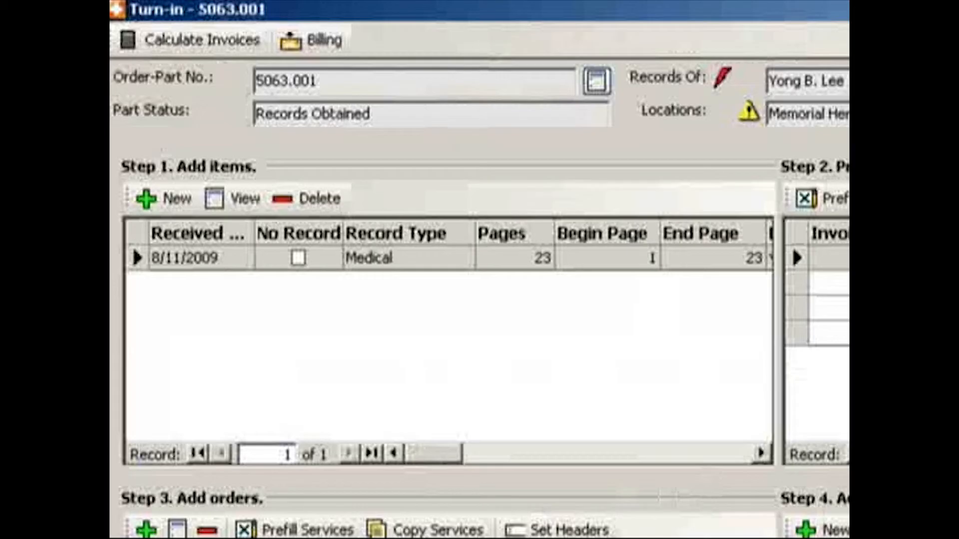
left_click(328, 40)
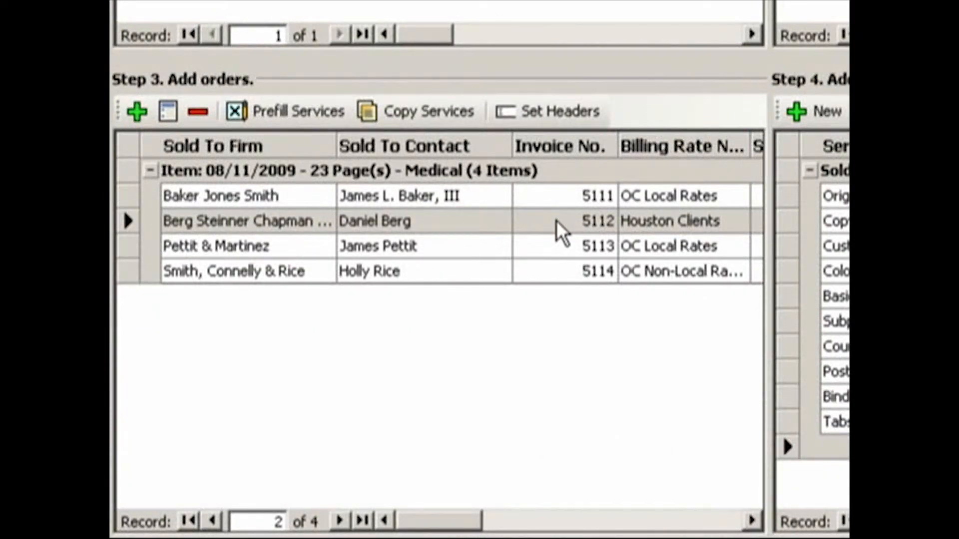
Change the Berg Steinner Chapman order's billing rate to Houston Rates from the Standard group and save the order.
left_click(556, 221)
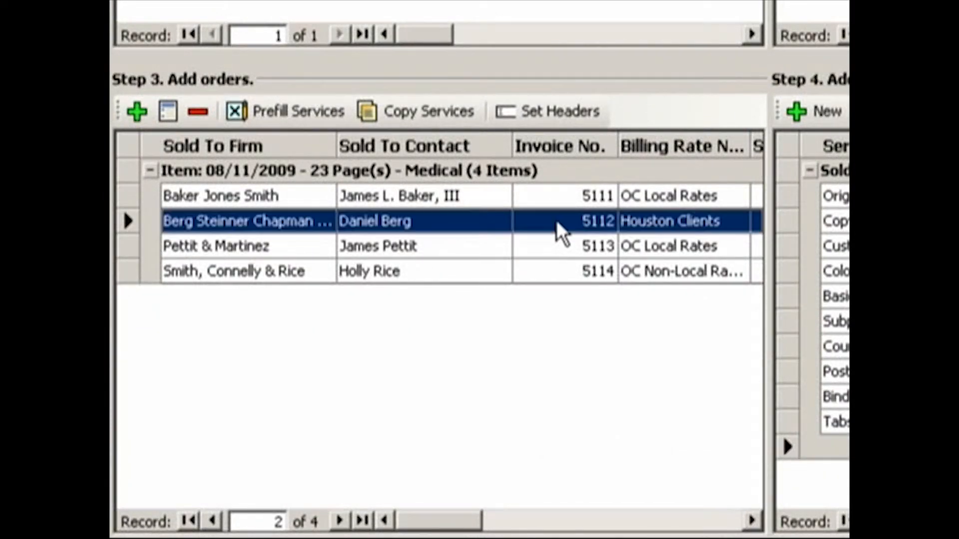
right_click(484, 219)
left_click(546, 267)
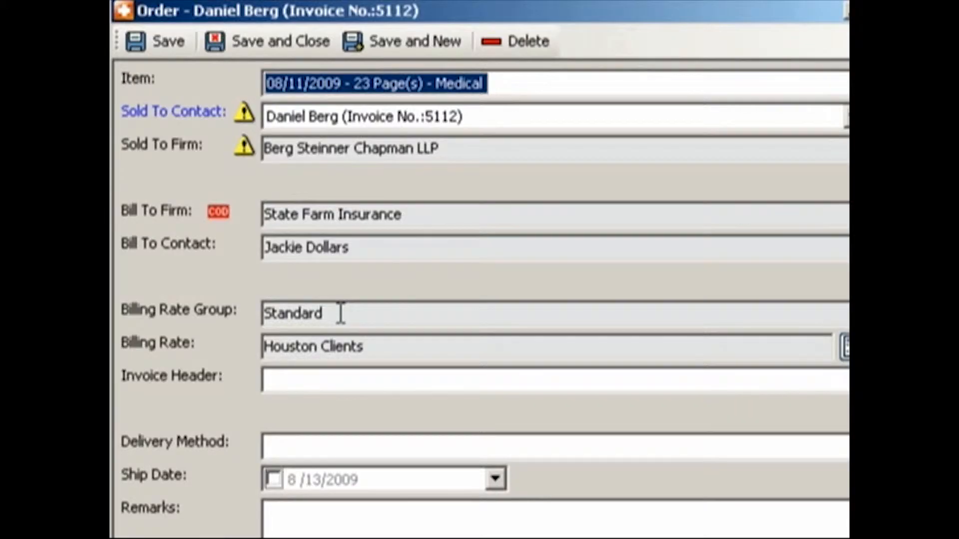
left_click(340, 313)
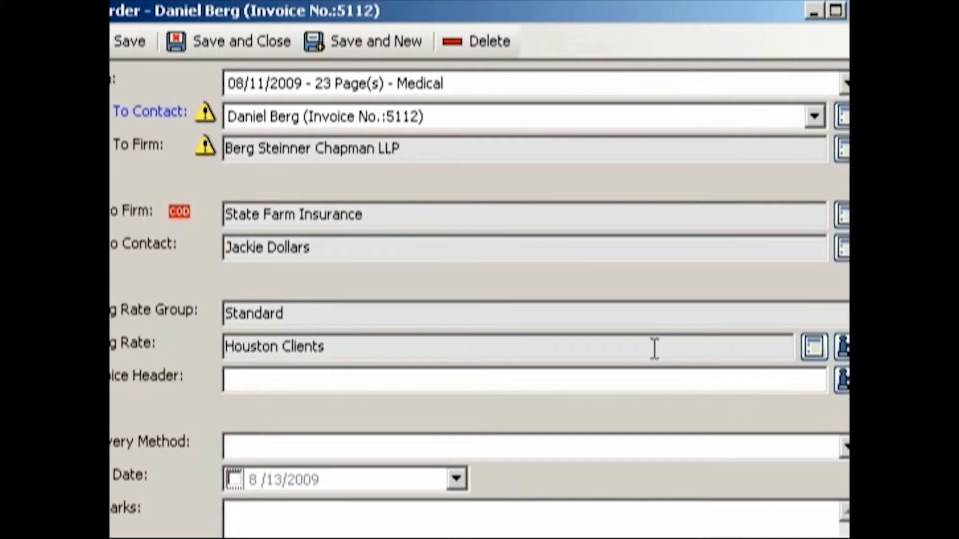
left_click(822, 344)
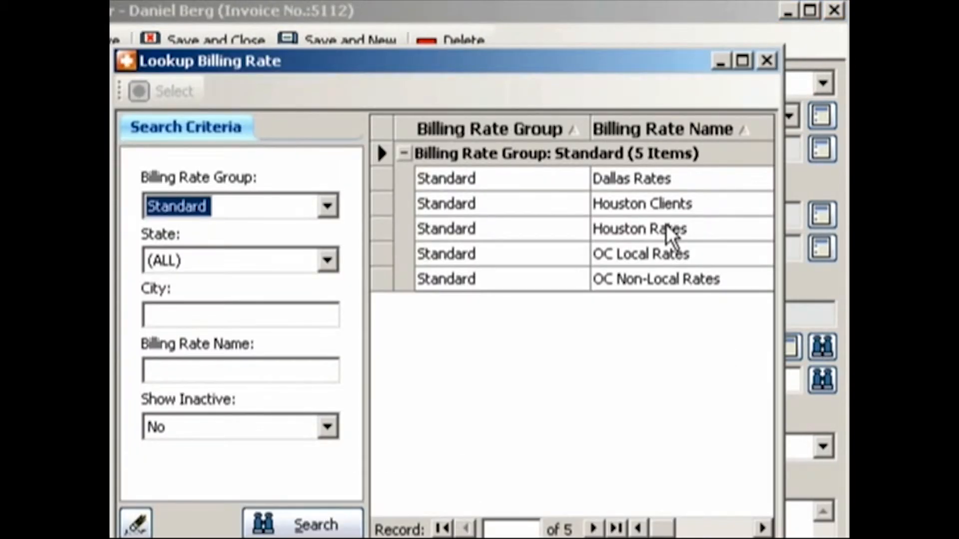
left_click(667, 226)
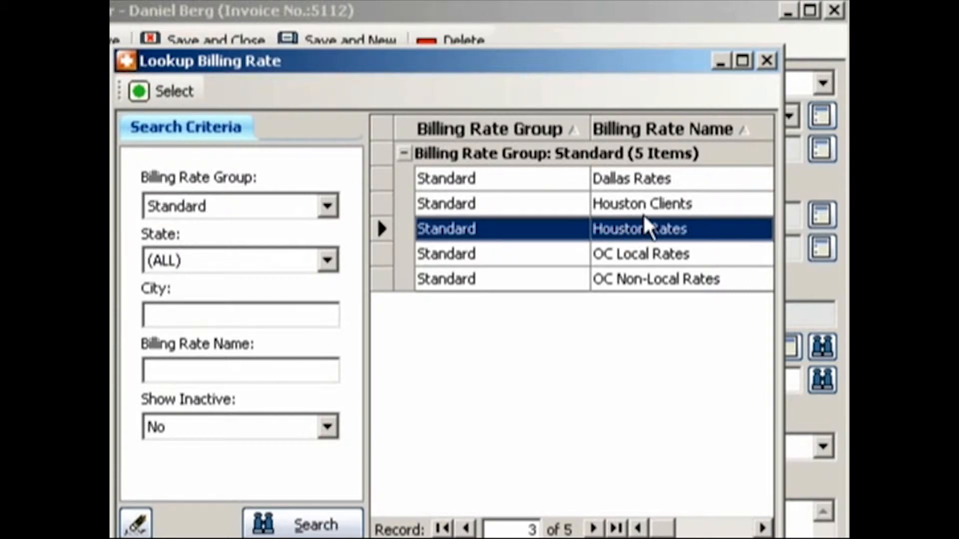
left_click(179, 93)
left_click(201, 37)
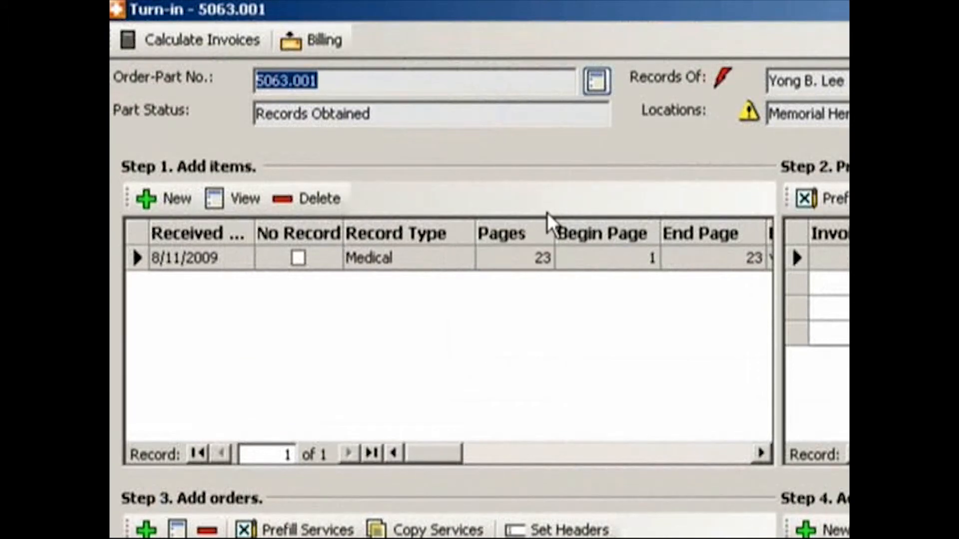
Recalculate the turn-in's invoices and select the Berg Steinner Chapman order.
left_click(177, 35)
left_click(508, 302)
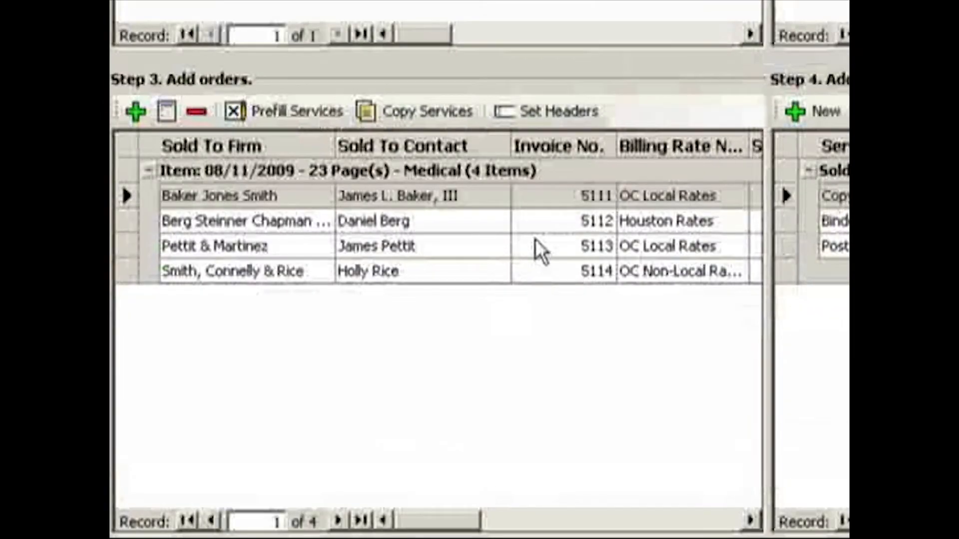
left_click(472, 223)
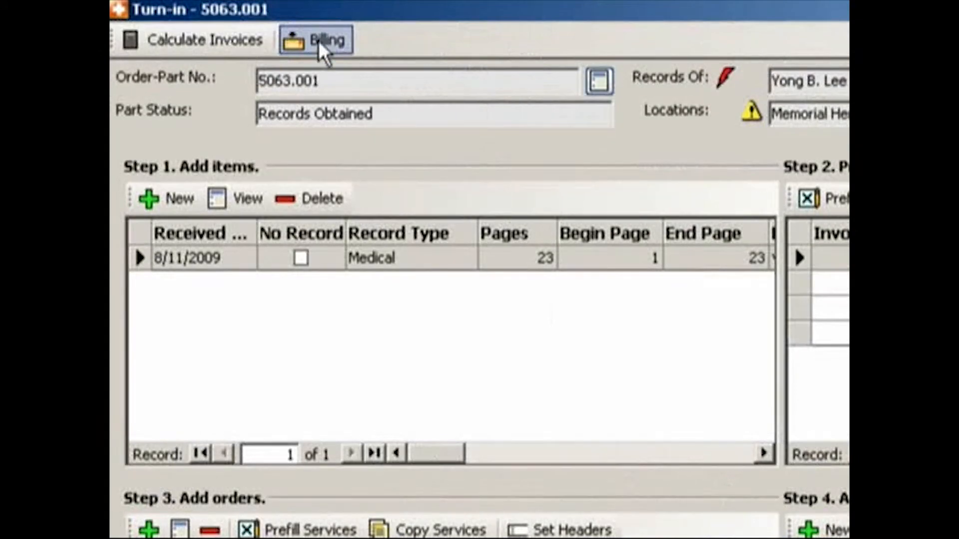
Go to billing and preview the Berg Steinner Chapman invoice with detail turned on.
left_click(328, 40)
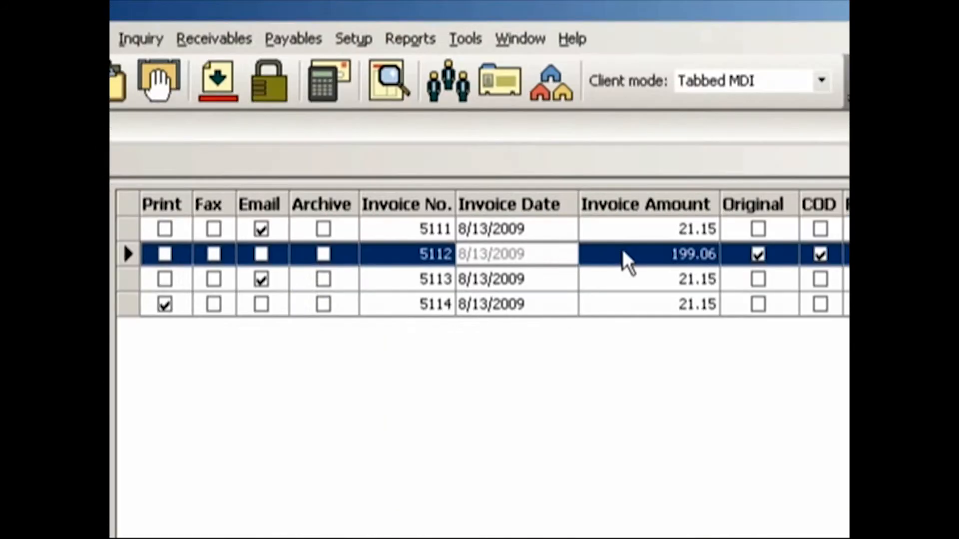
right_click(635, 252)
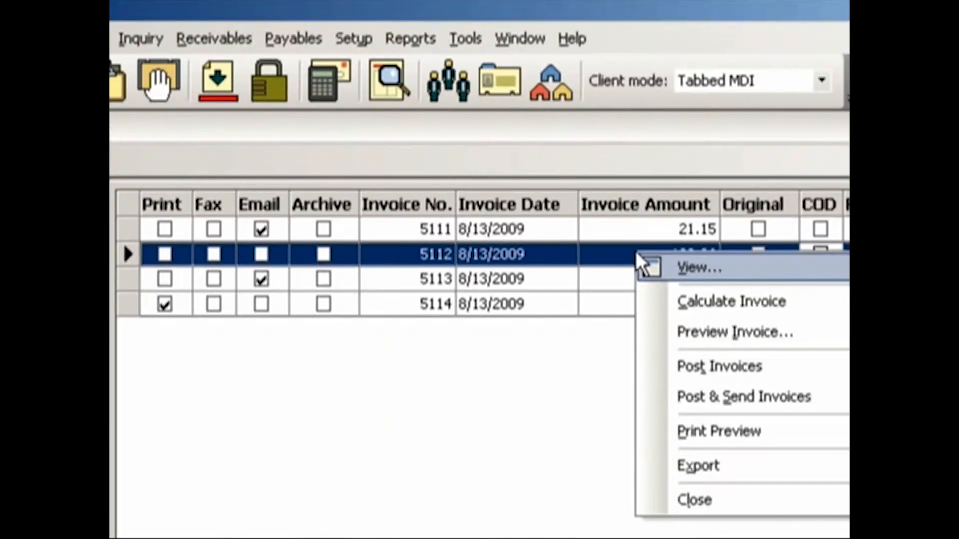
left_click(700, 331)
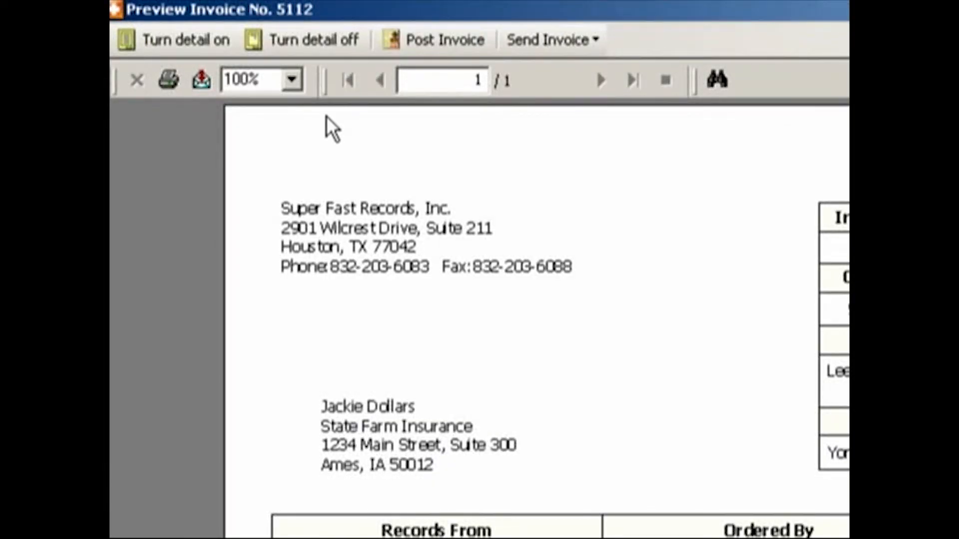
left_click(198, 39)
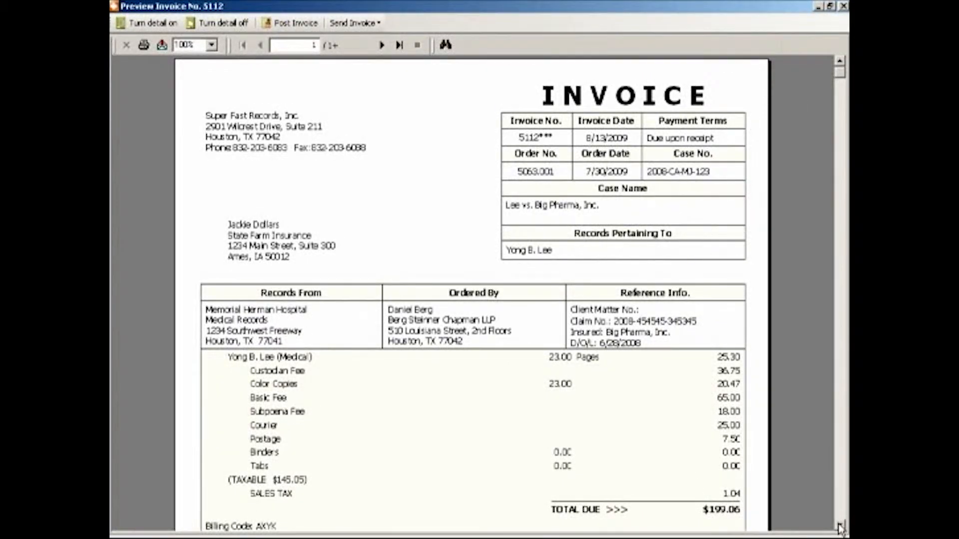
Examine the previewed invoice down to its detachable payment portion, and turn the detail off.
left_click(841, 526)
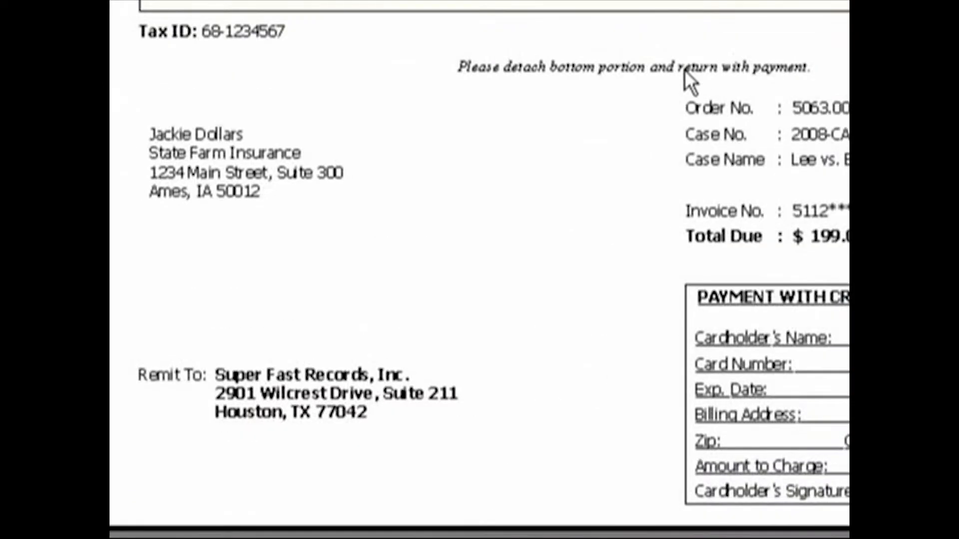
left_click(685, 71)
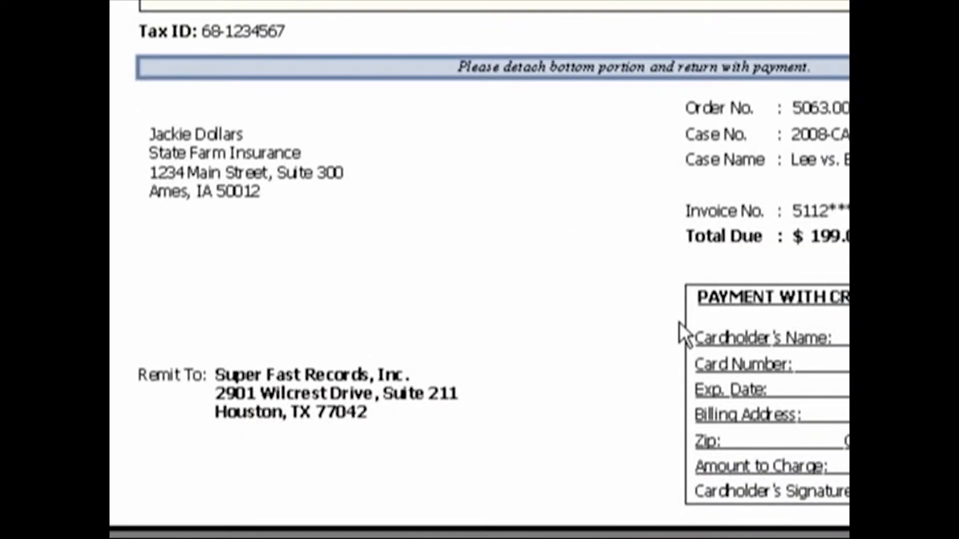
left_click(838, 330)
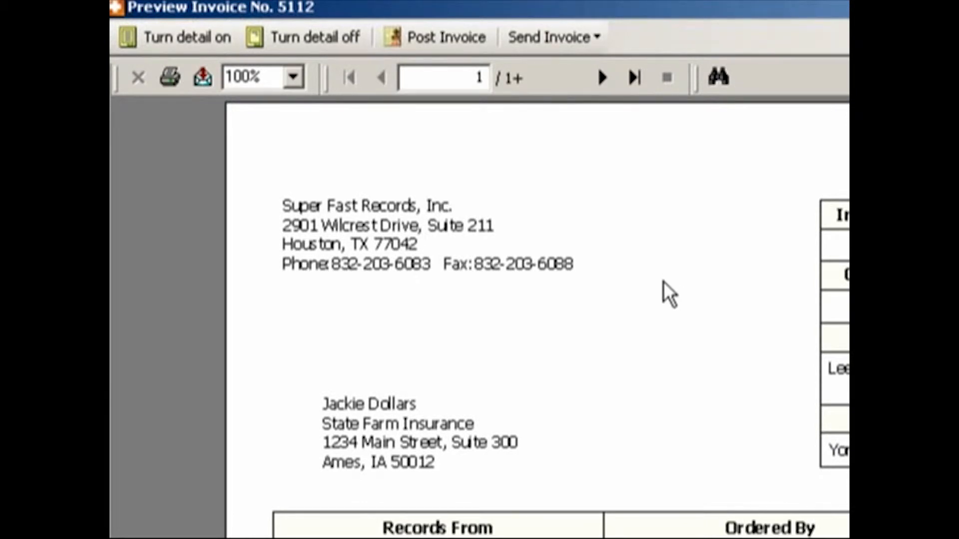
left_click(322, 36)
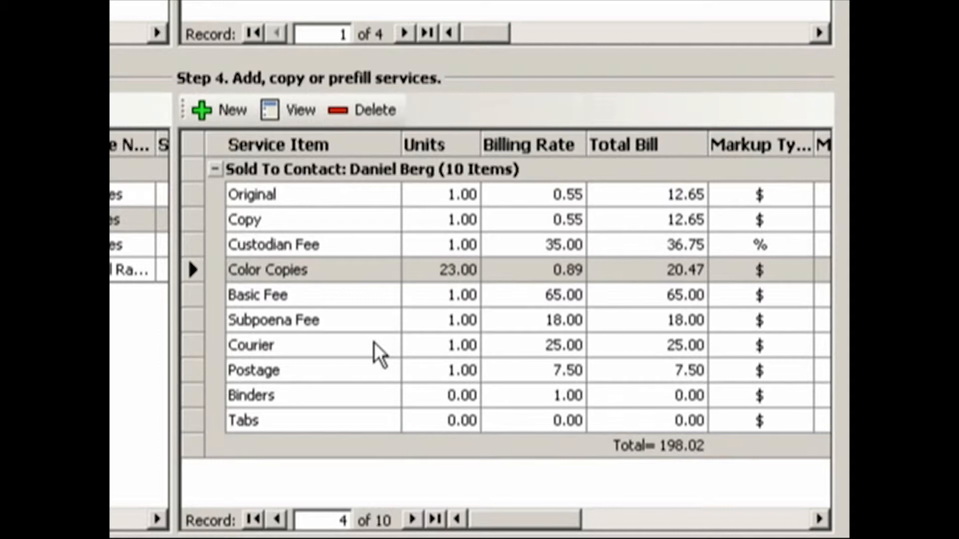
Delete the Postage service from the Berg Steinner Chapman order.
left_click(344, 370)
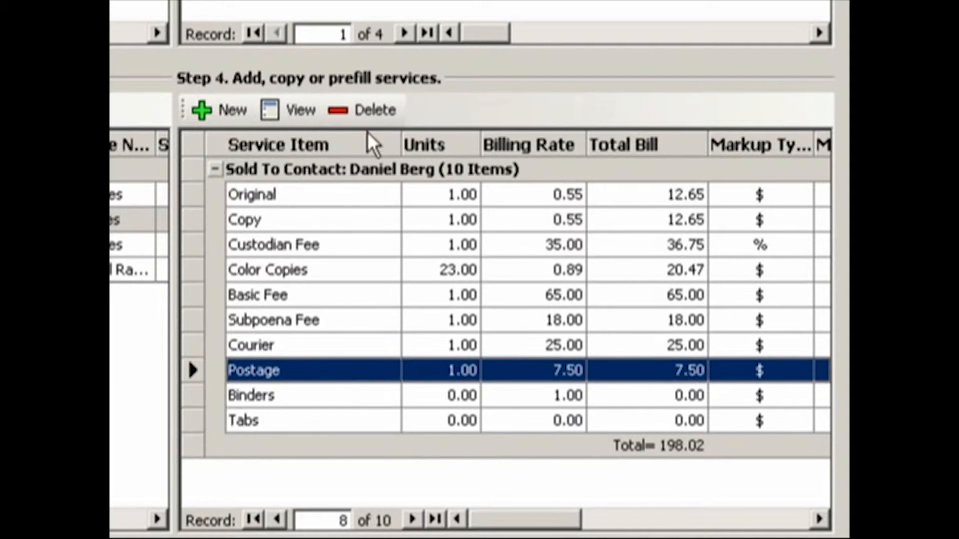
left_click(374, 108)
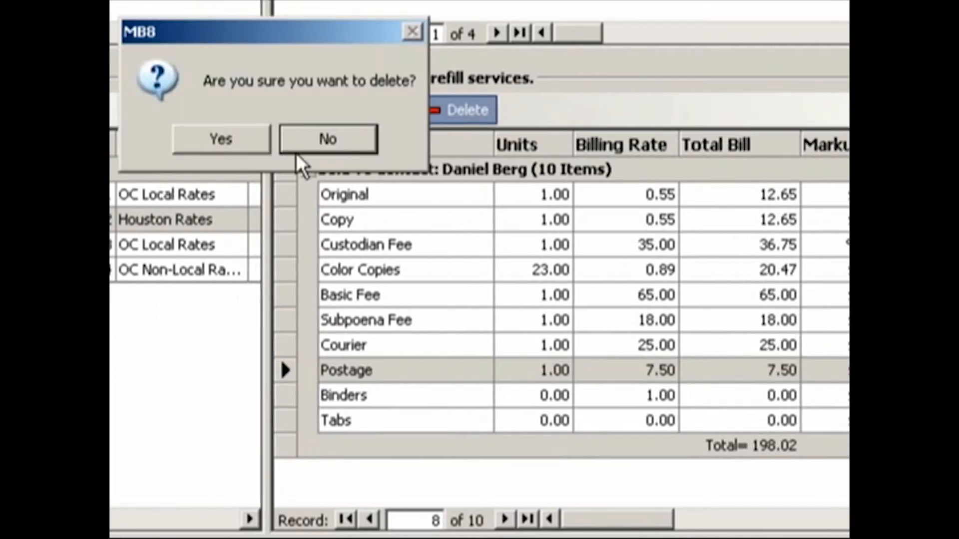
left_click(240, 137)
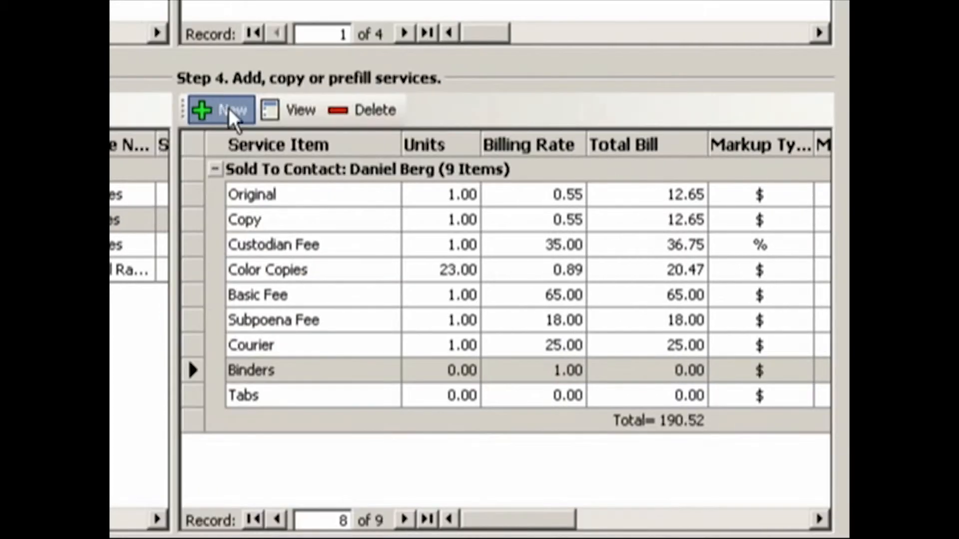
Add a Courier service to the order from the 9. Misc. Charge group and Delivery subgroup, and save it.
left_click(322, 109)
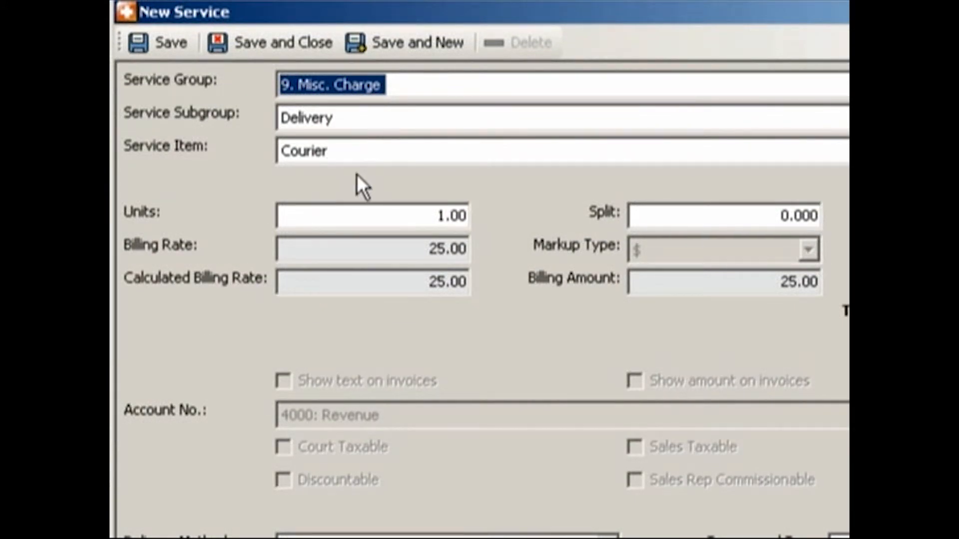
left_click(355, 119)
left_click(354, 120)
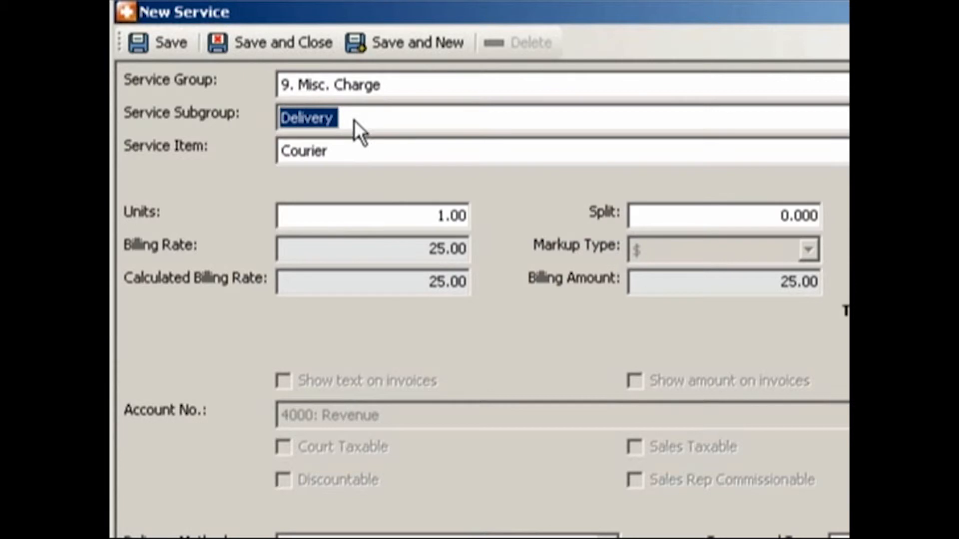
left_click(274, 42)
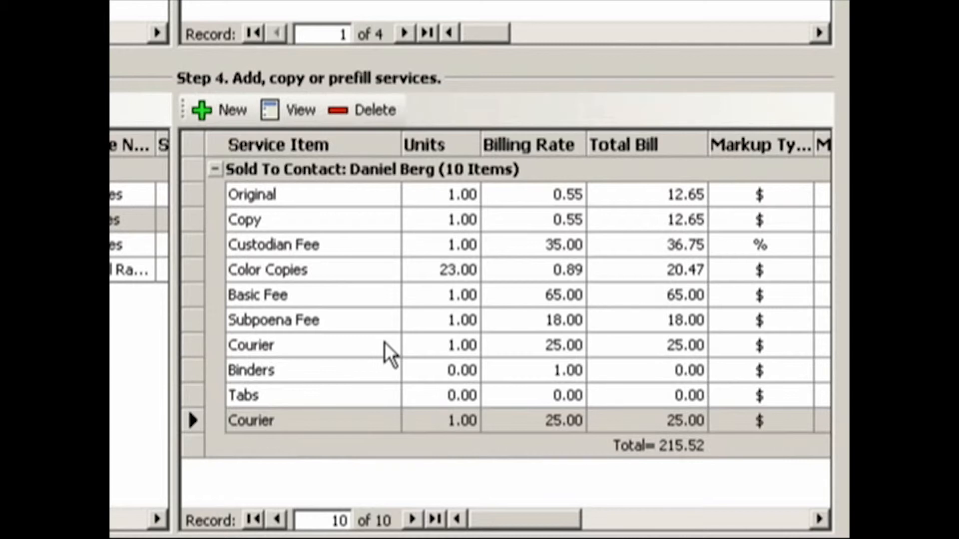
Override the Color Copies service's billing with a rate of 0.50 and save the service.
left_click(372, 269)
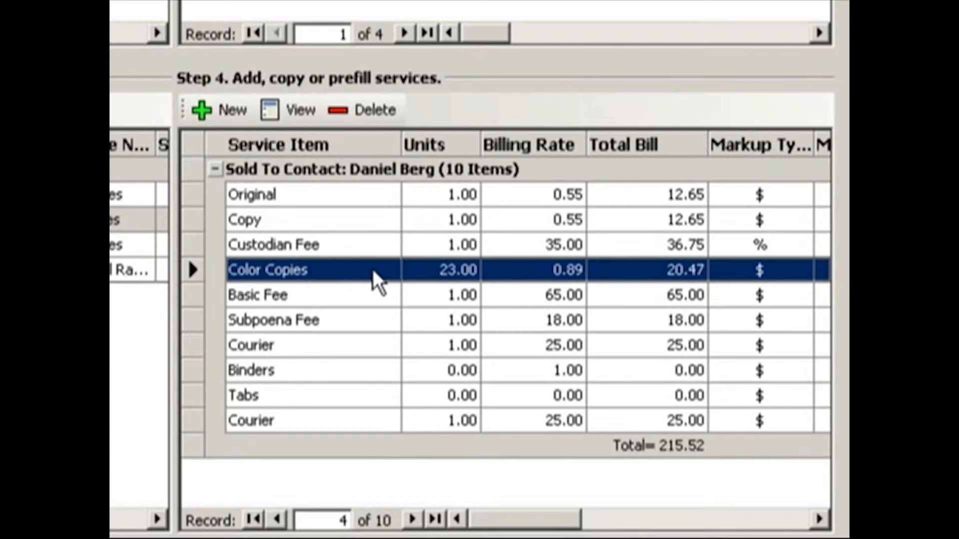
right_click(372, 269)
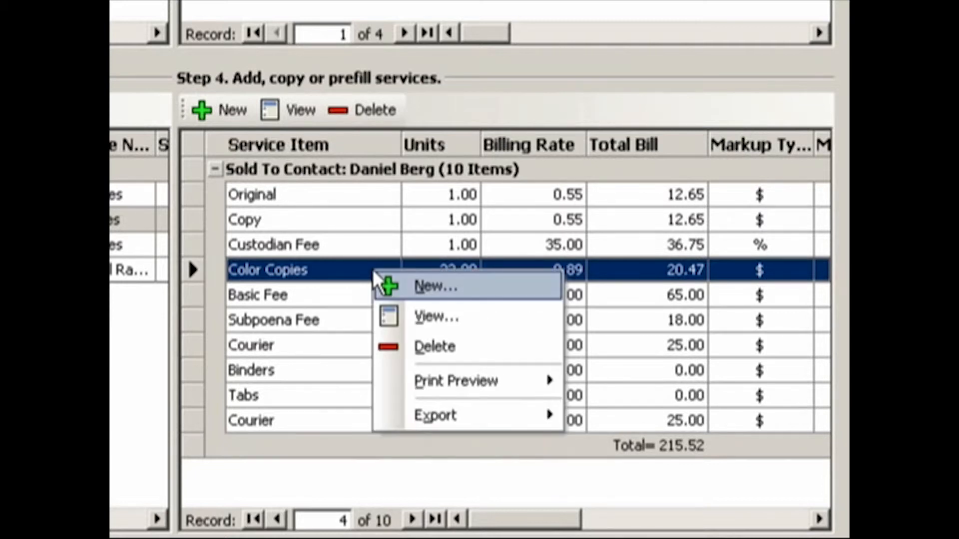
left_click(434, 317)
left_click(647, 215)
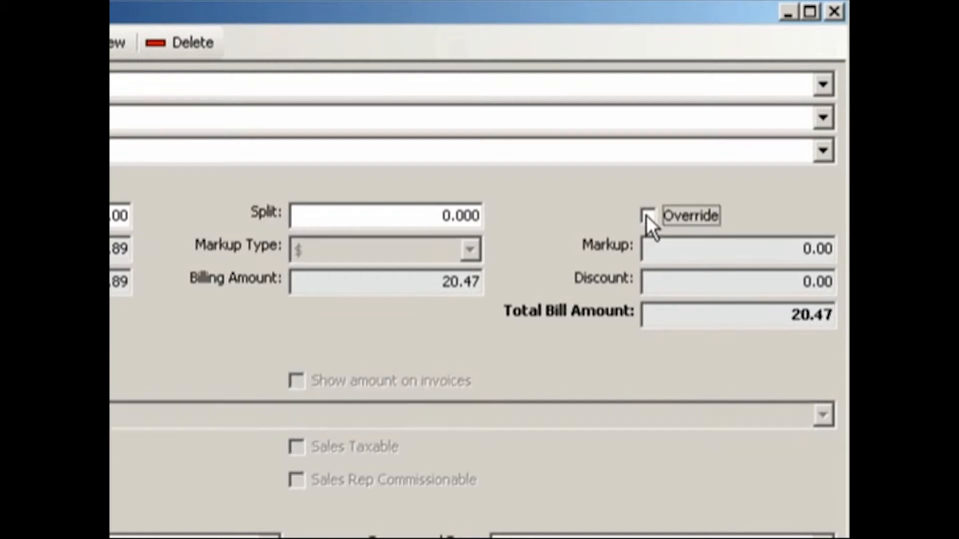
left_click(646, 214)
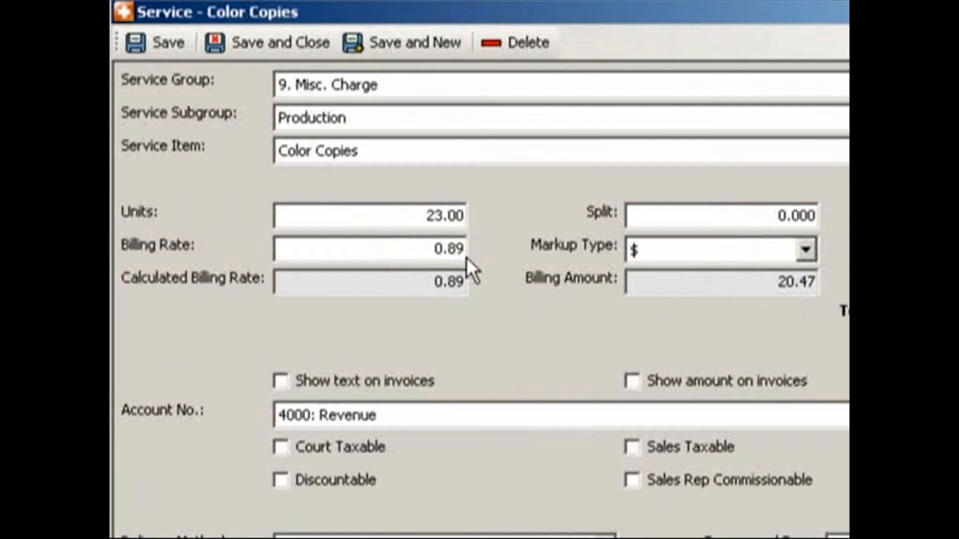
double_click(437, 249)
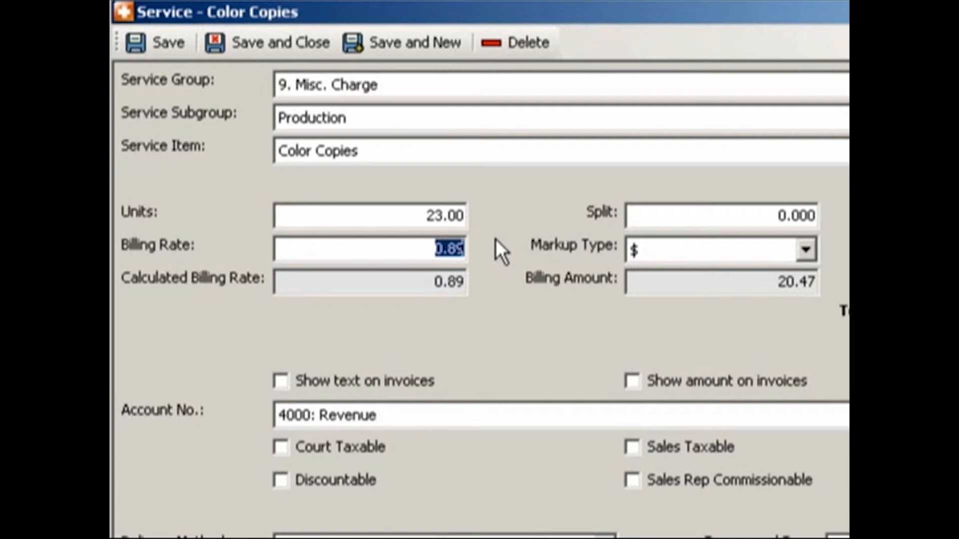
key("BackSpace")
type(".50")
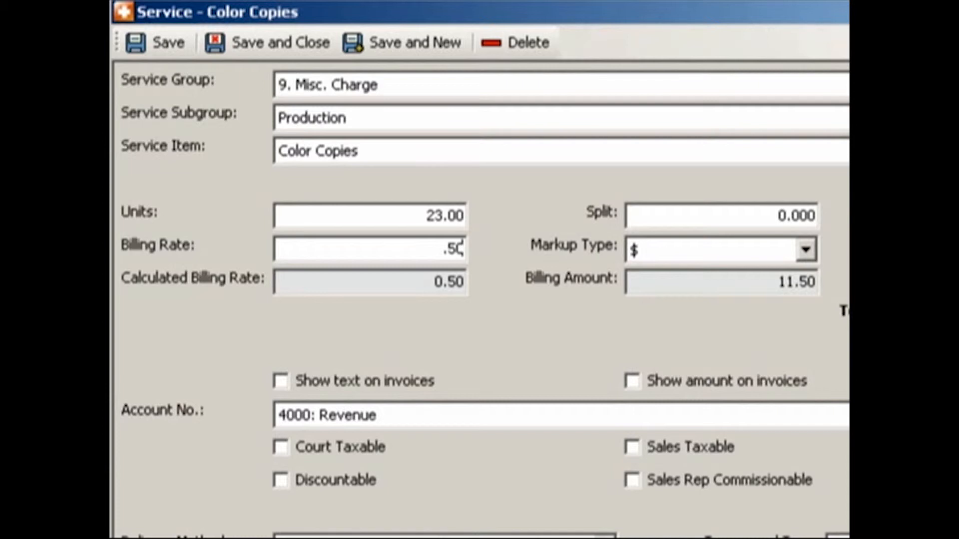
left_click(277, 54)
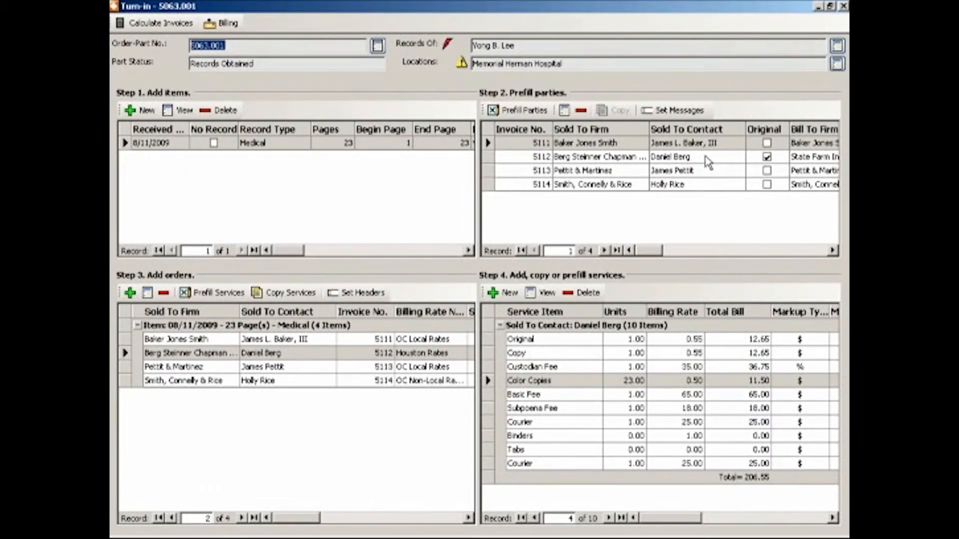
Open the Berg Steinner Chapman party's details and look through the standard messages available for its invoice.
left_click(707, 159)
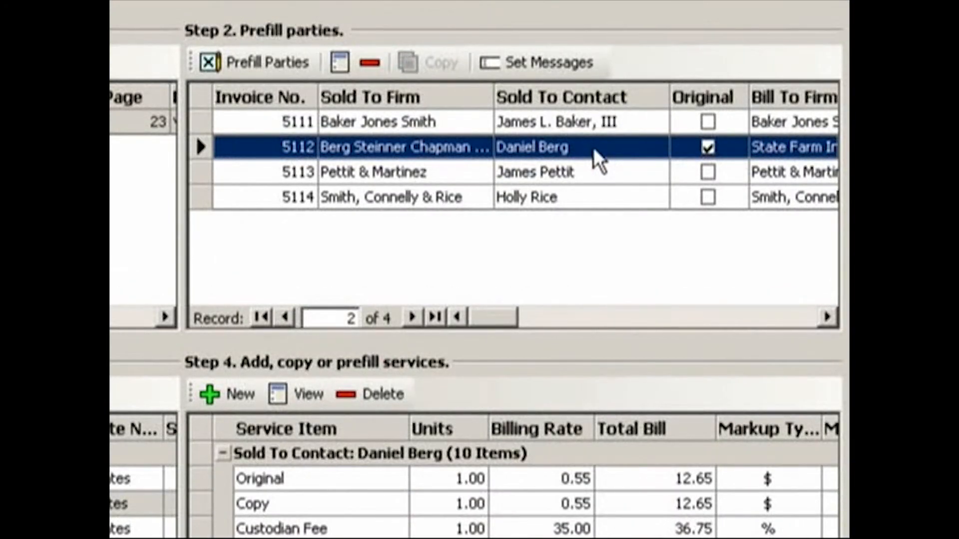
right_click(608, 148)
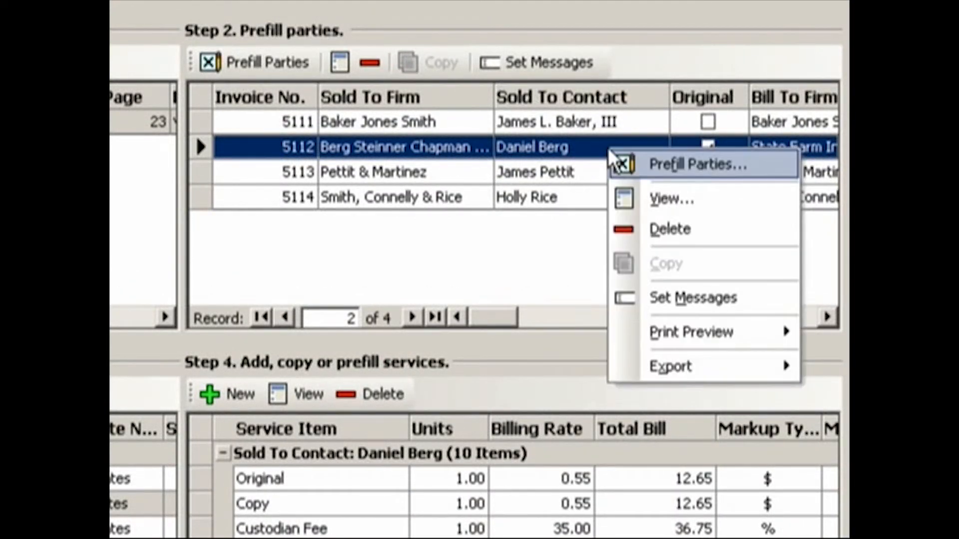
left_click(659, 199)
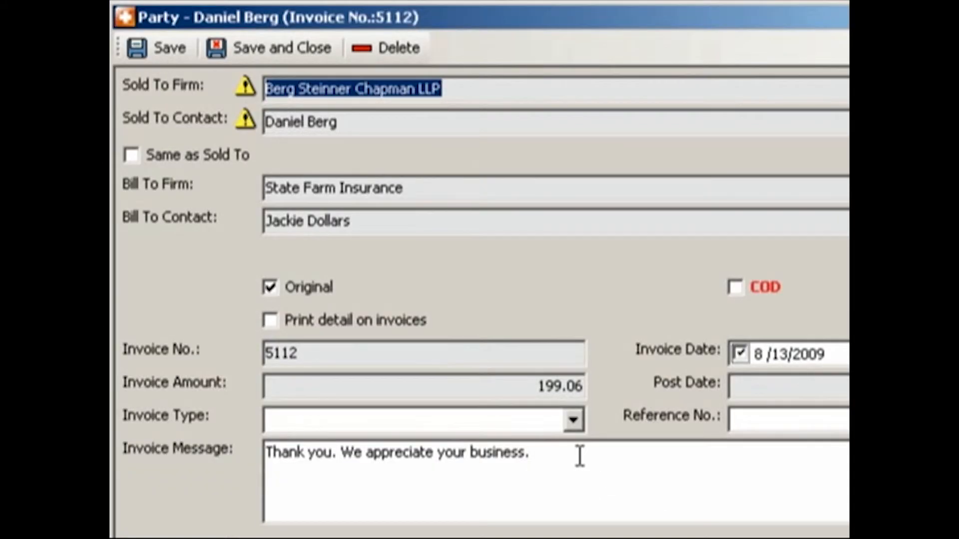
left_click(578, 456)
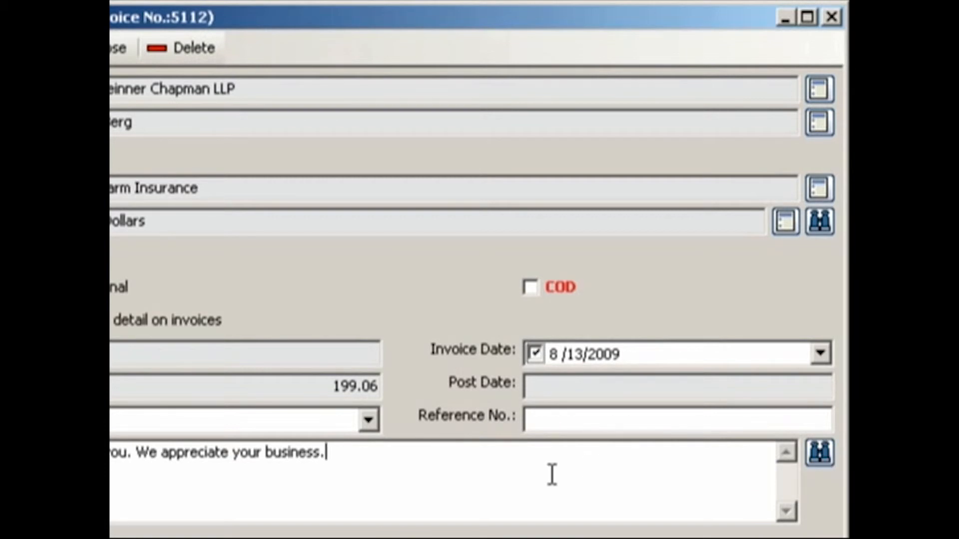
left_click(818, 450)
left_click(649, 383)
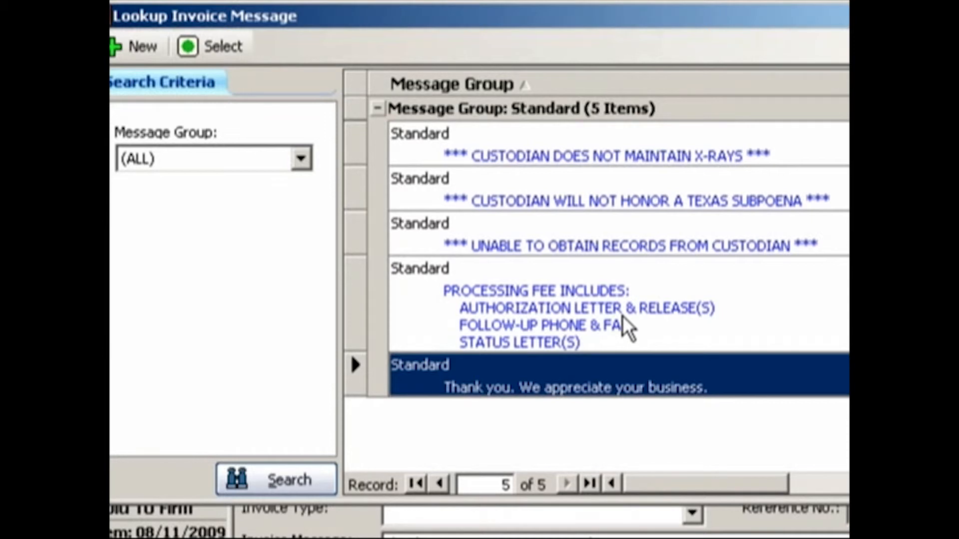
left_click(827, 21)
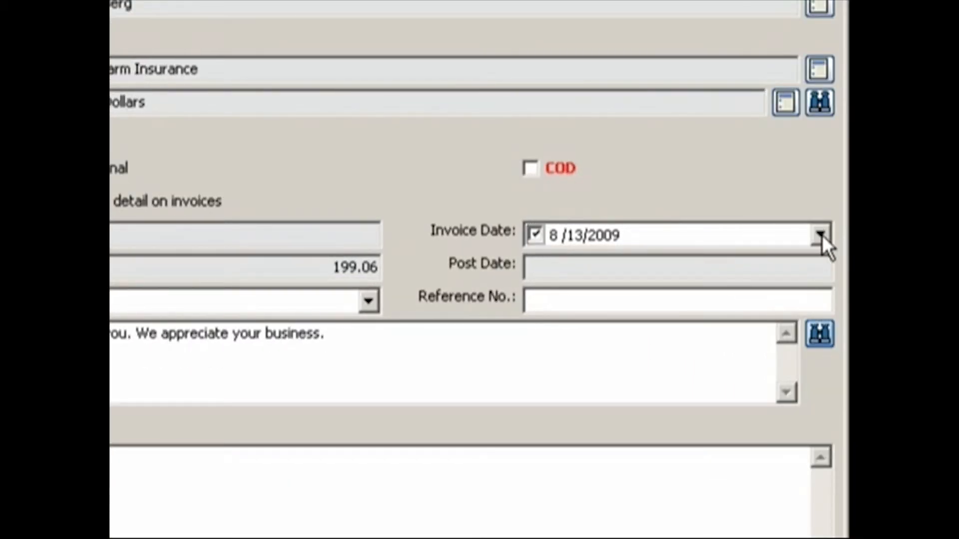
Check the date picker for the party's invoice date and recalculate the order part's invoices.
left_click(820, 234)
left_click(597, 360)
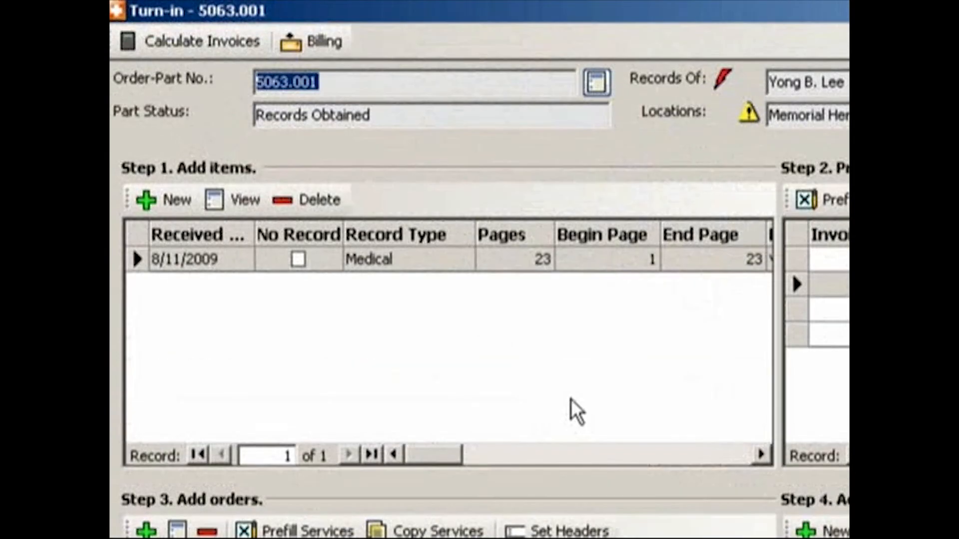
left_click(196, 41)
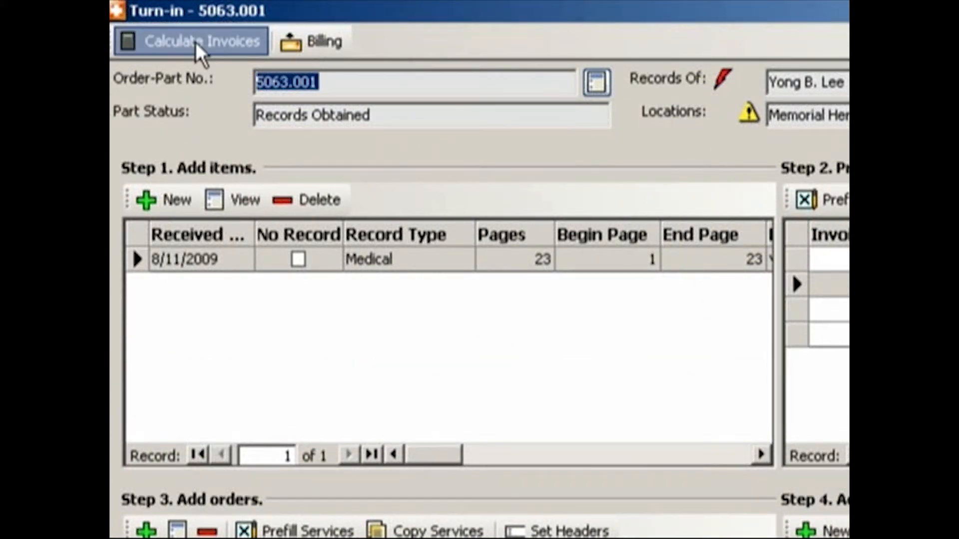
left_click(515, 302)
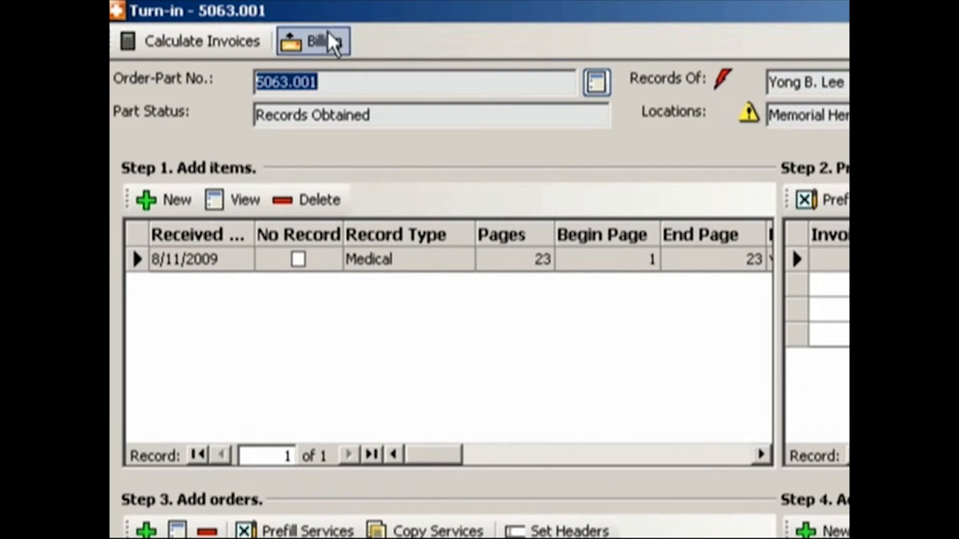
Open billing for this order part and preview the original invoice with detail turned on.
left_click(322, 42)
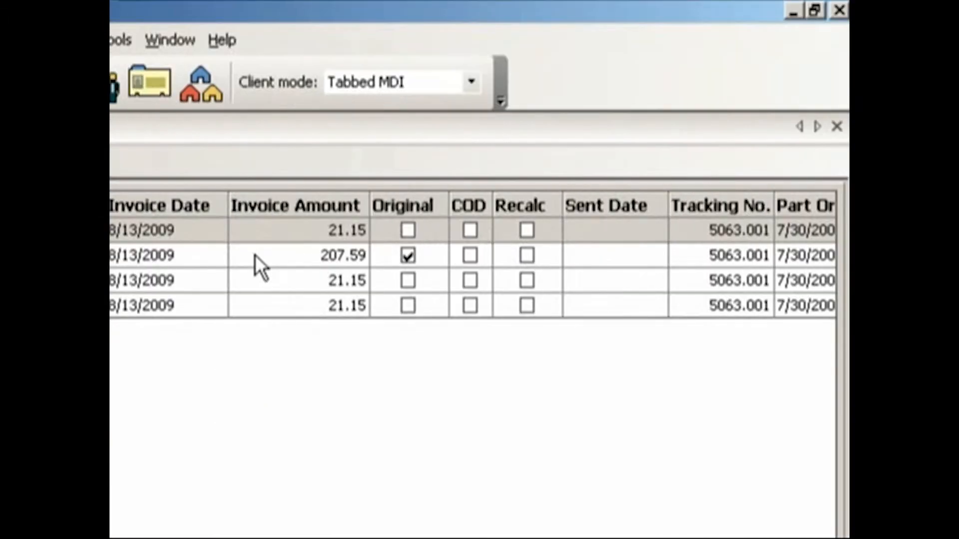
left_click(736, 256)
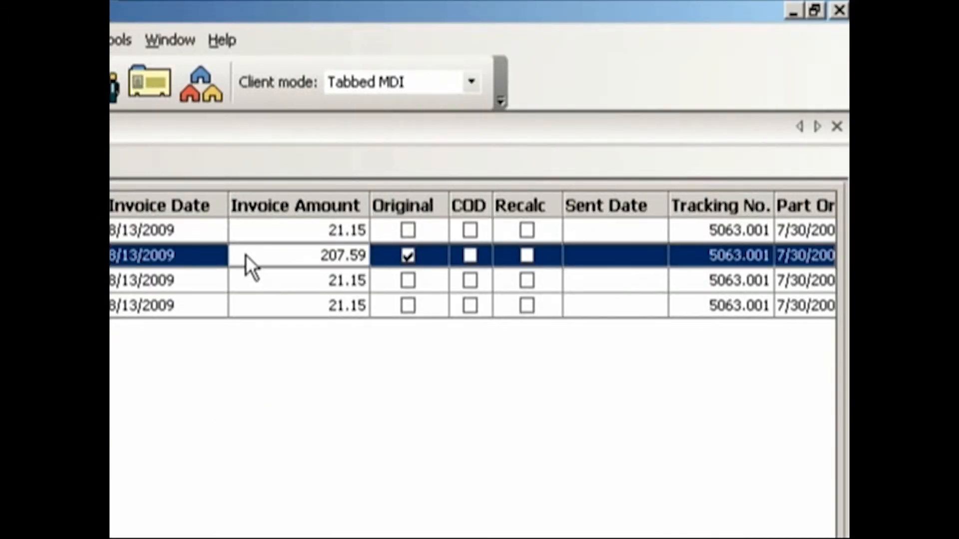
right_click(203, 256)
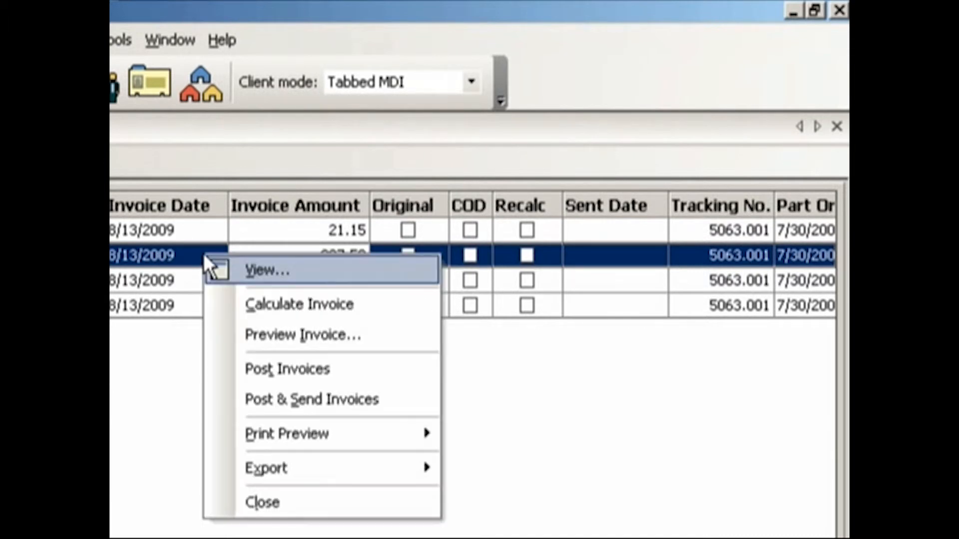
left_click(279, 335)
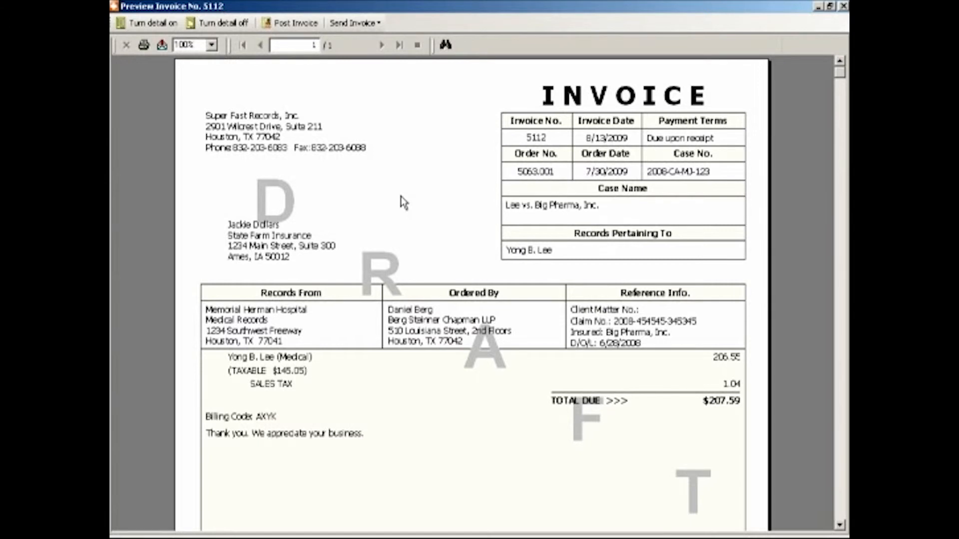
left_click(157, 22)
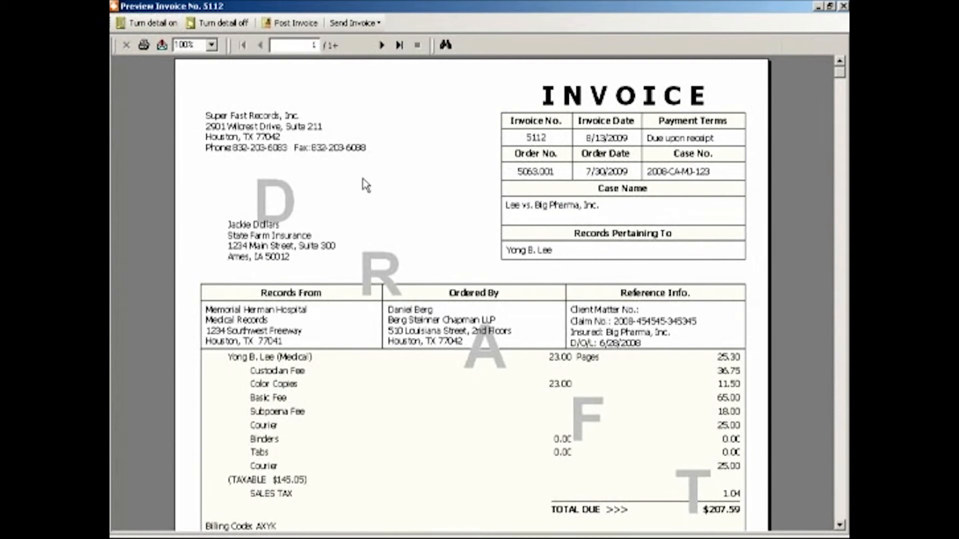
Post the previewed invoice and send it to the Repository Server.
left_click(292, 23)
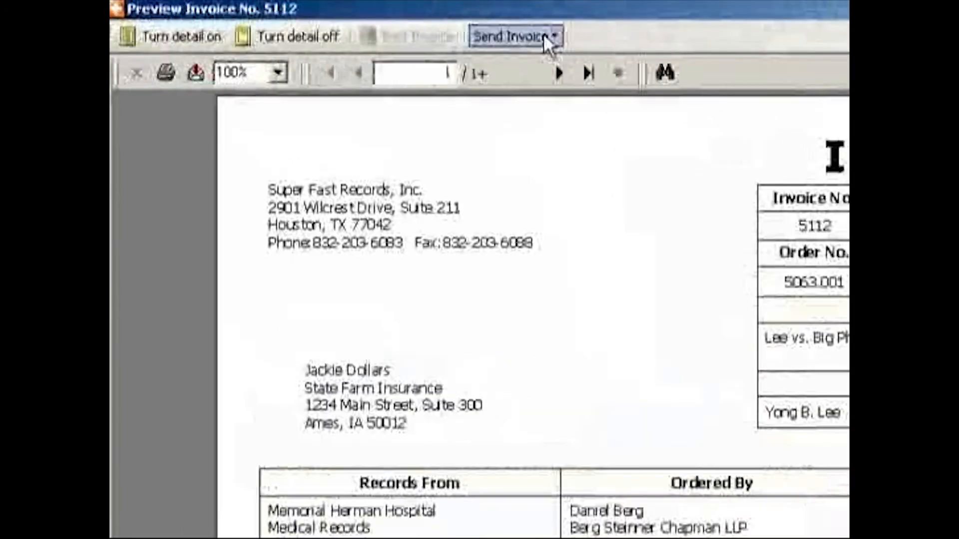
left_click(558, 36)
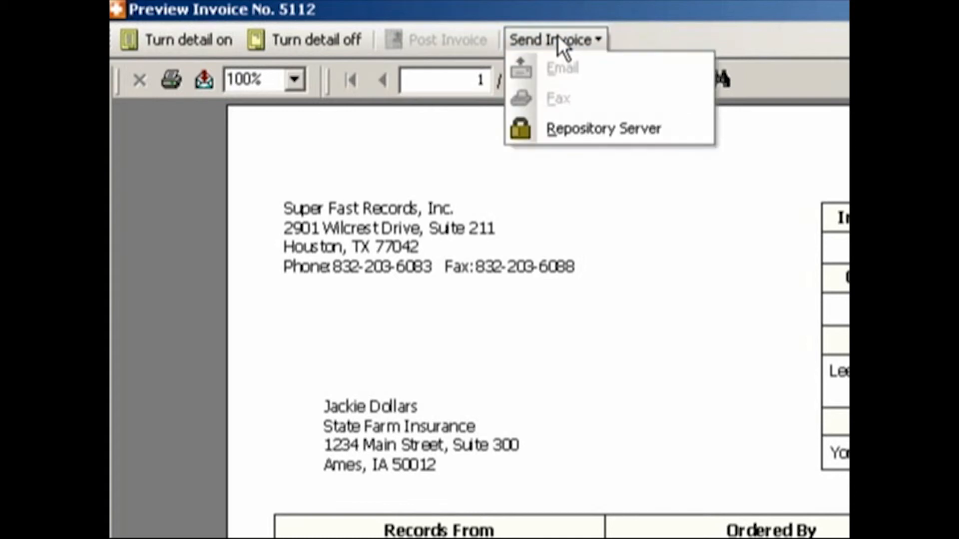
left_click(576, 128)
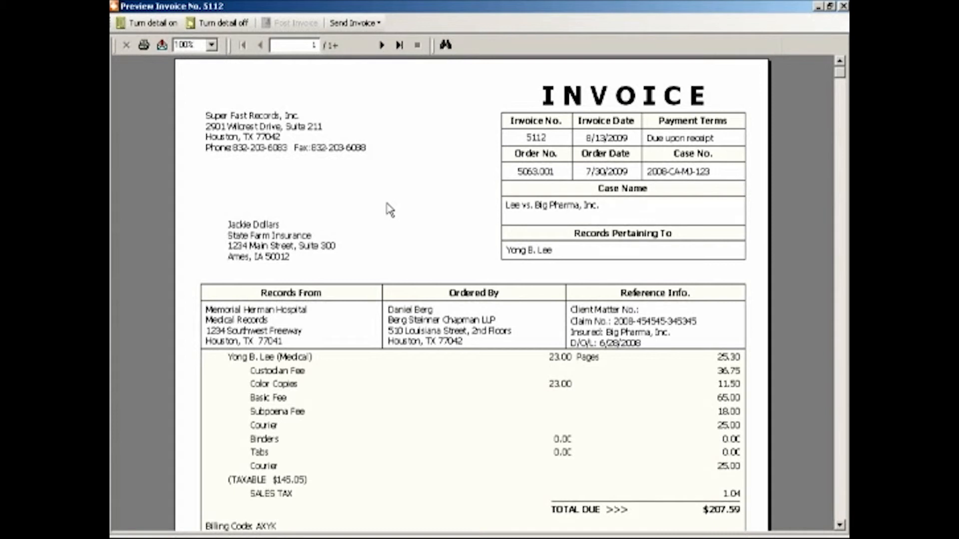
left_click(548, 139)
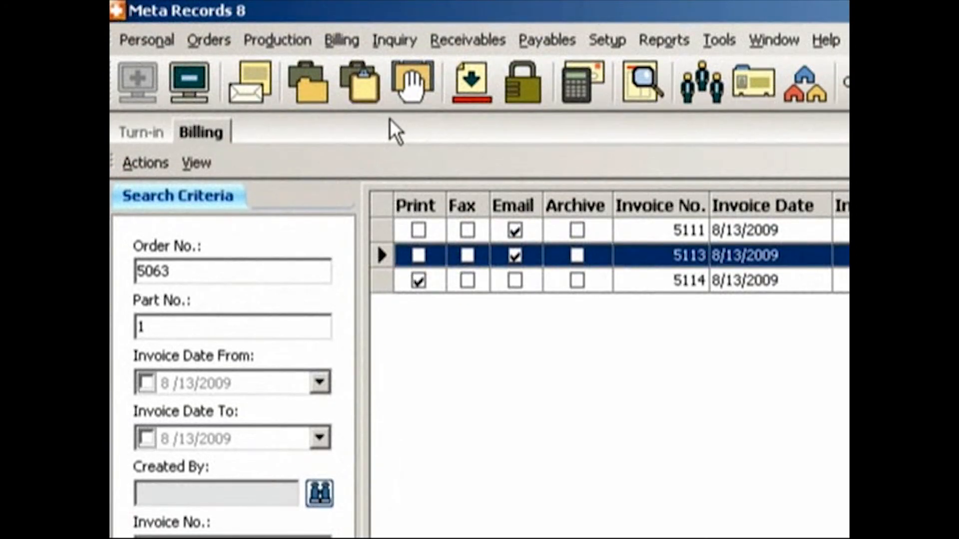
Find invoice 5012 in Transfer Invoice, view its Sold To and Bill To details, and close them without saving.
left_click(346, 44)
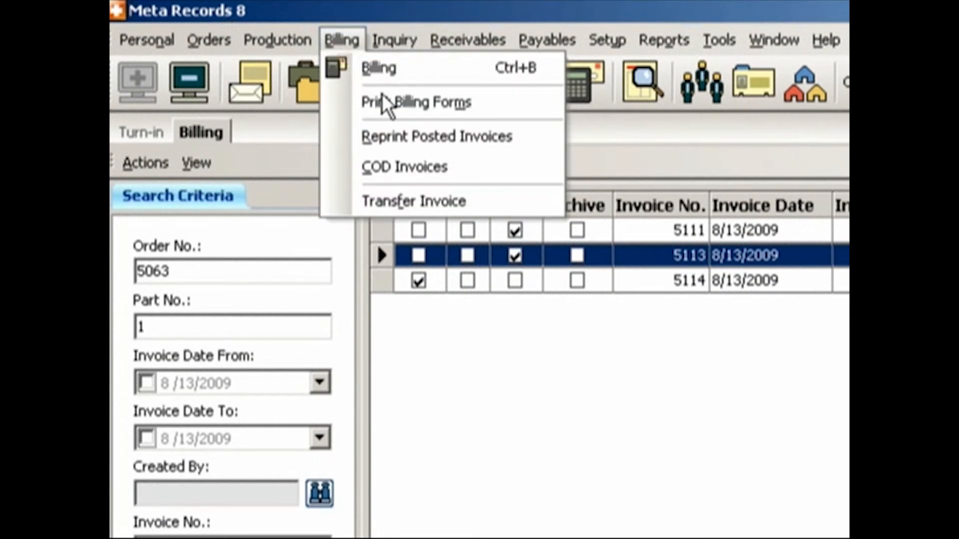
left_click(470, 200)
type("5012")
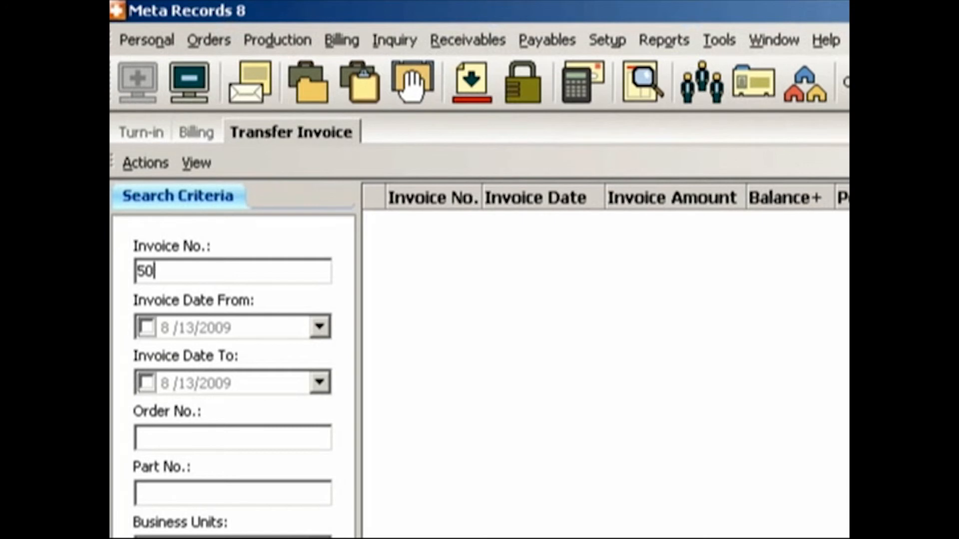
key("Return")
right_click(641, 223)
left_click(694, 243)
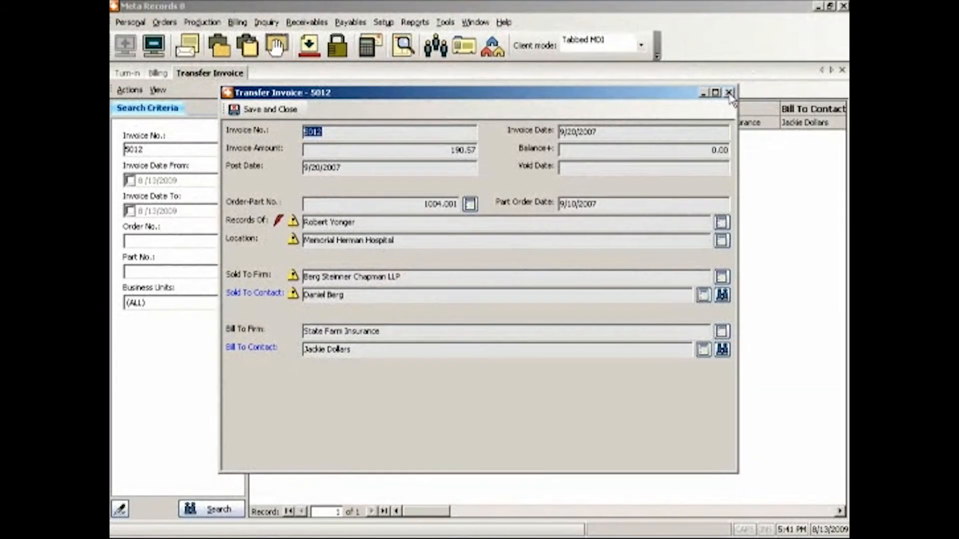
left_click(729, 93)
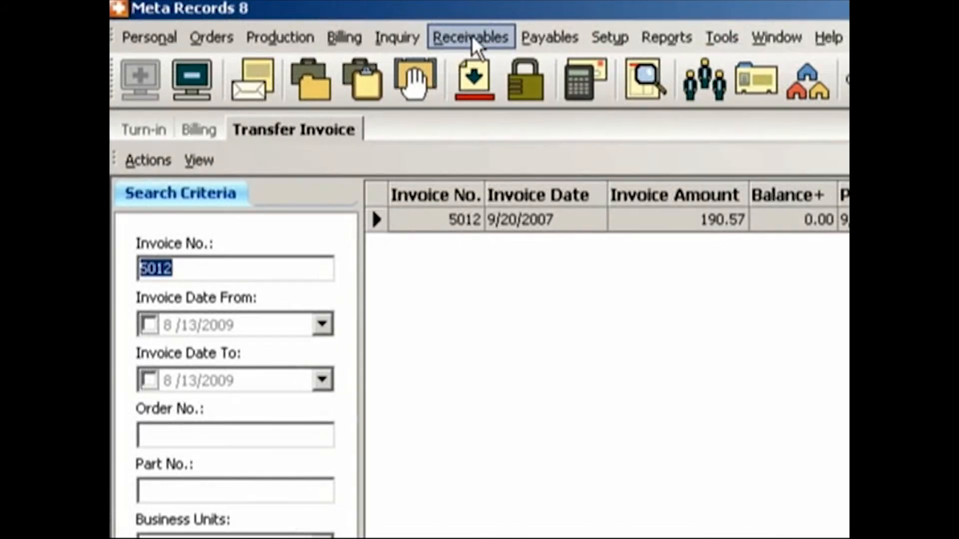
Create a Void Invoice transaction under receivables' Other Transactions for invoice 5112, and save and close it.
left_click(472, 44)
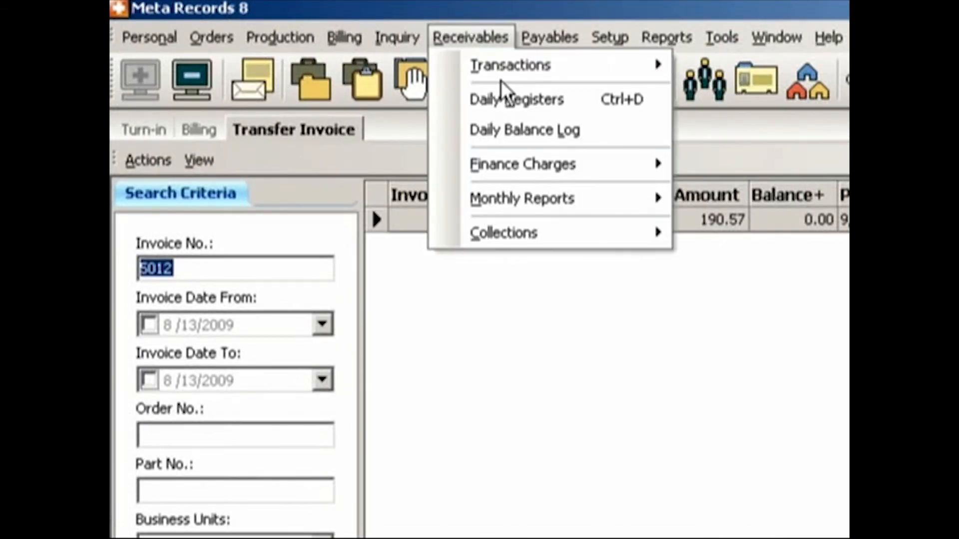
mouse_move(604, 65)
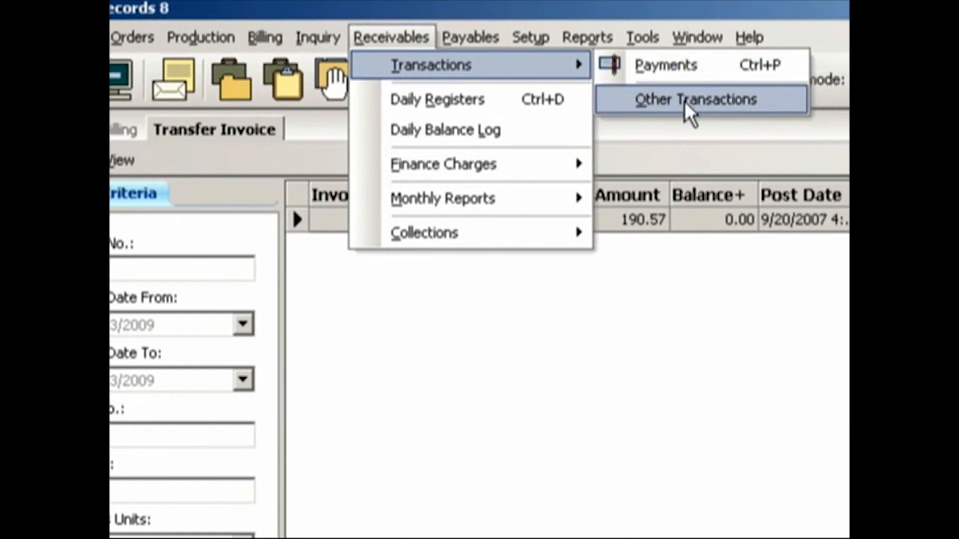
left_click(687, 102)
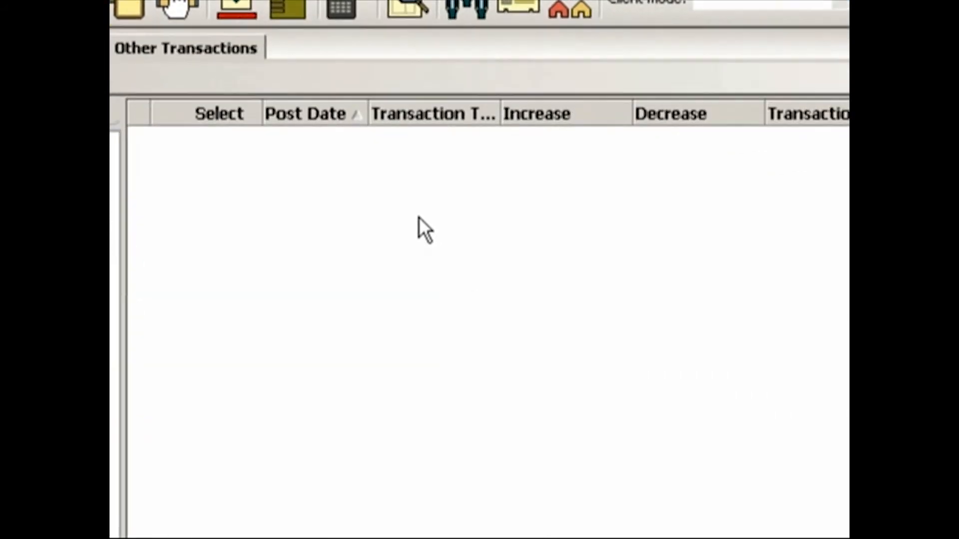
right_click(418, 217)
mouse_move(480, 234)
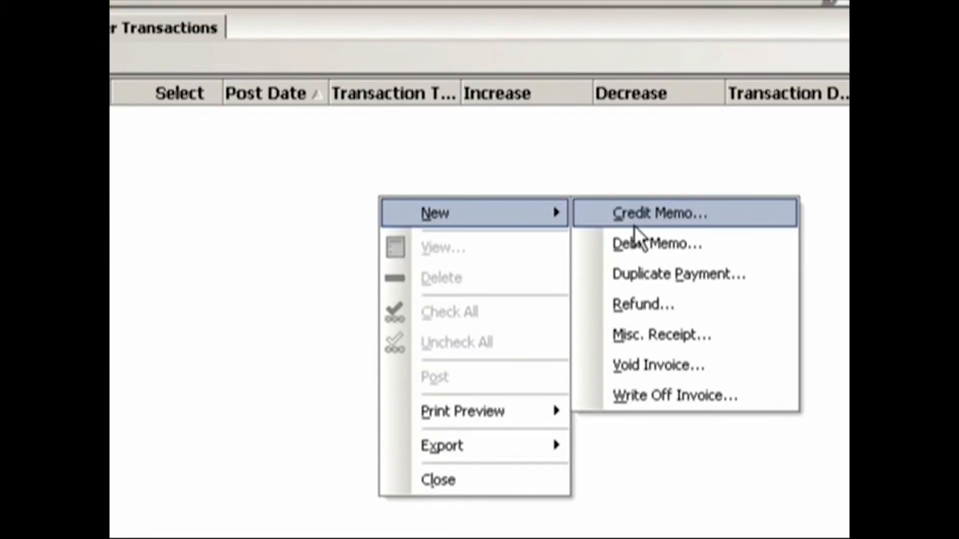
left_click(670, 364)
type("5112")
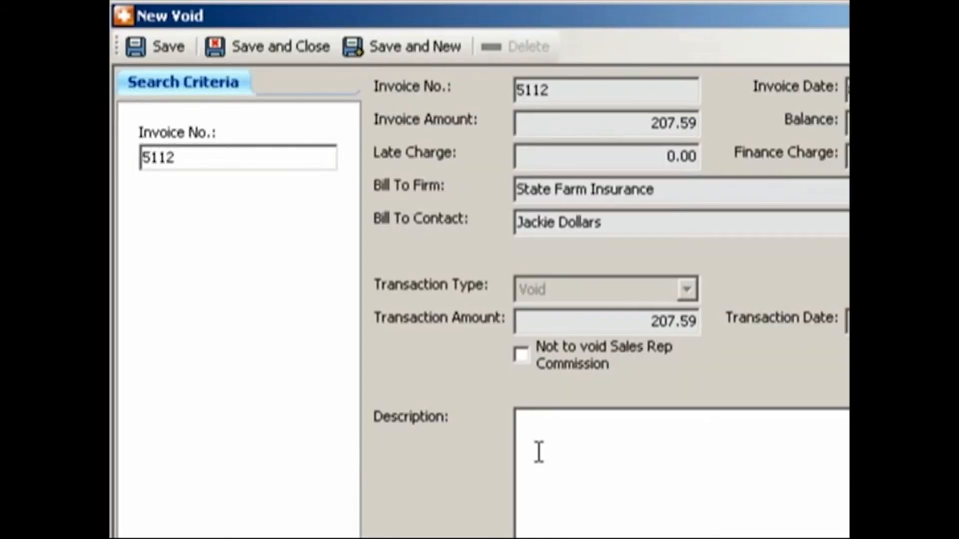
double_click(681, 122)
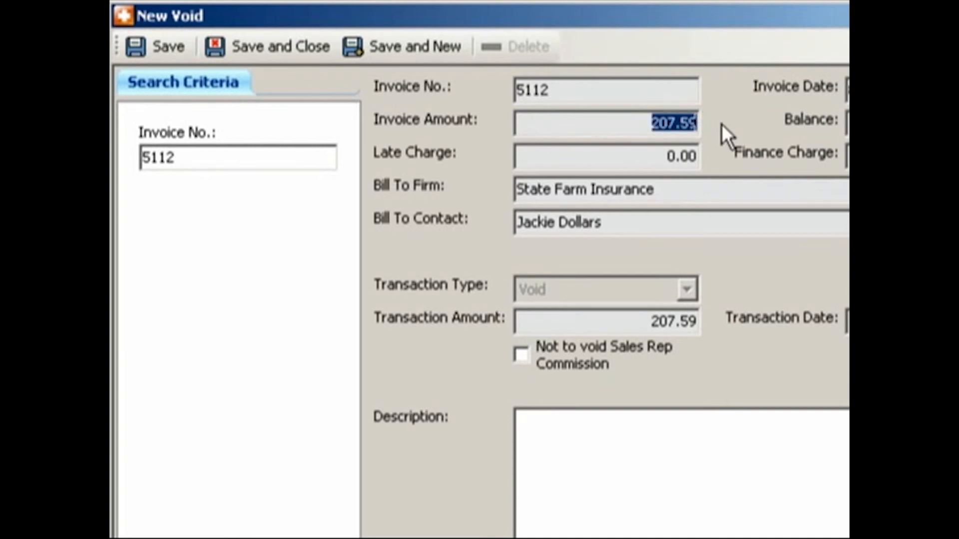
left_click(293, 46)
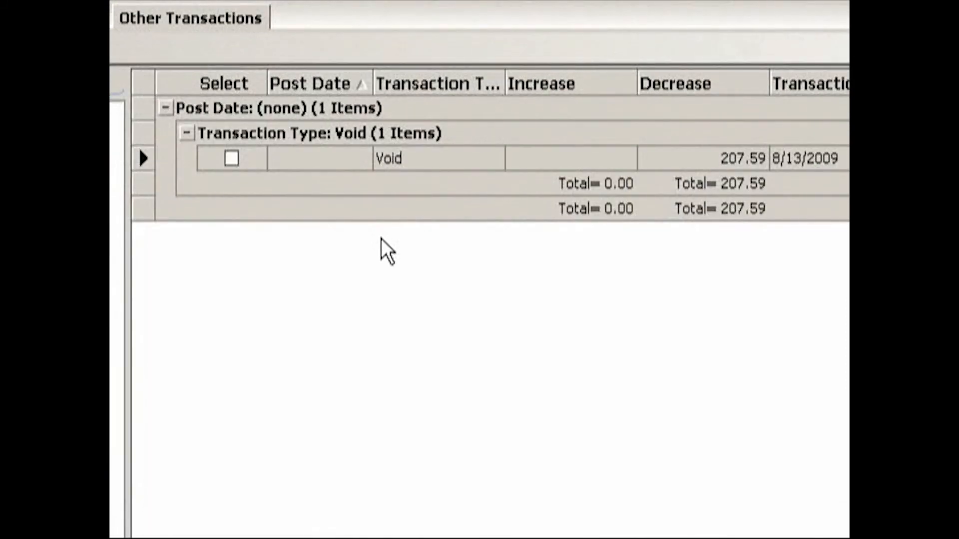
Mark the unposted void transaction for posting and post it.
left_click(426, 163)
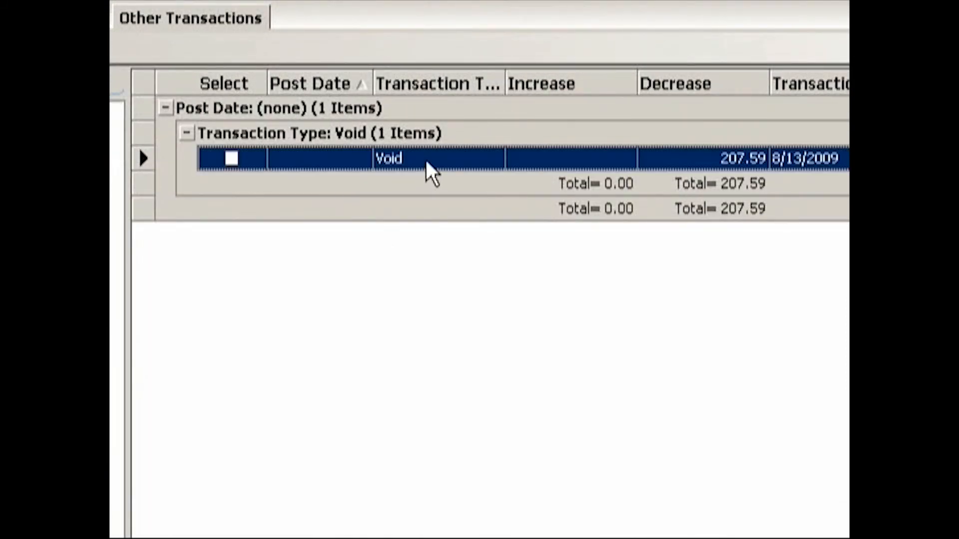
right_click(427, 163)
left_click(501, 274)
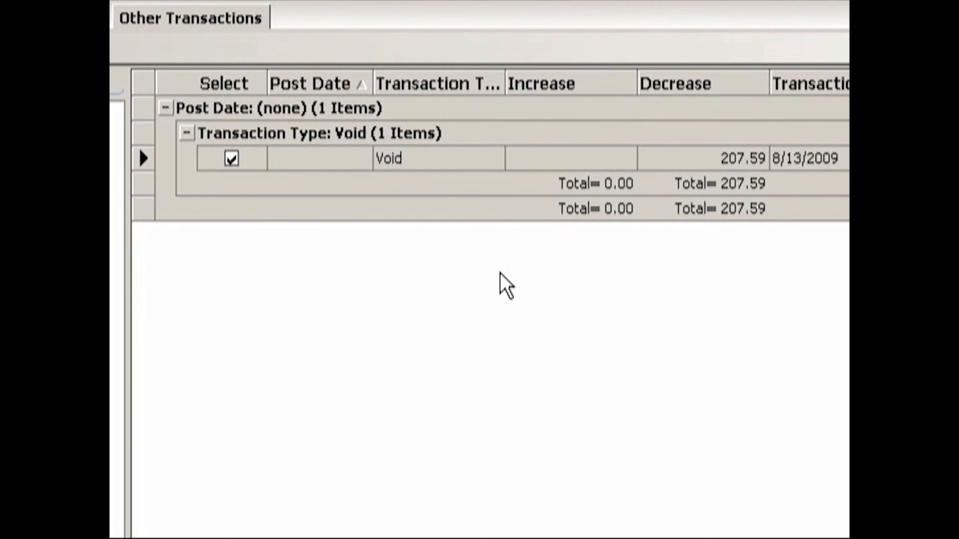
right_click(475, 168)
mouse_move(476, 170)
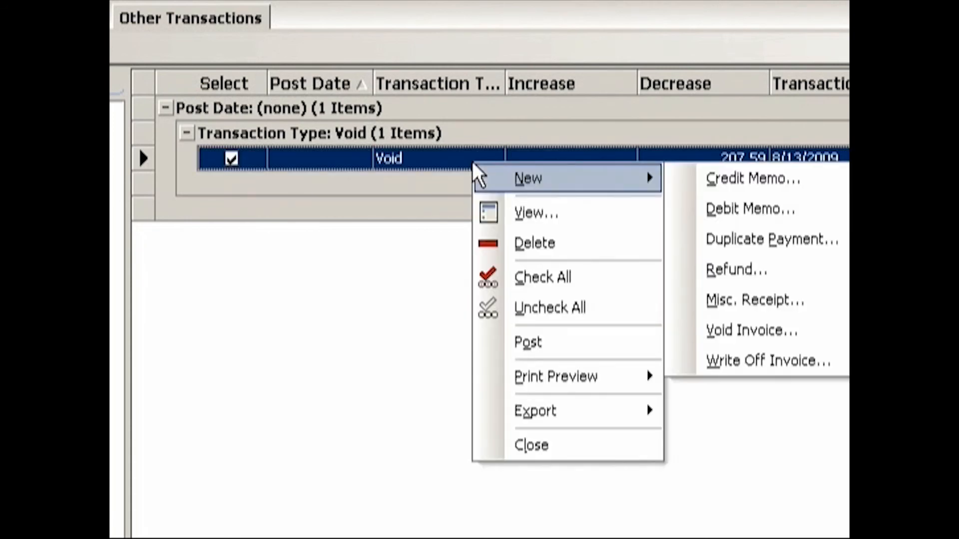
left_click(531, 344)
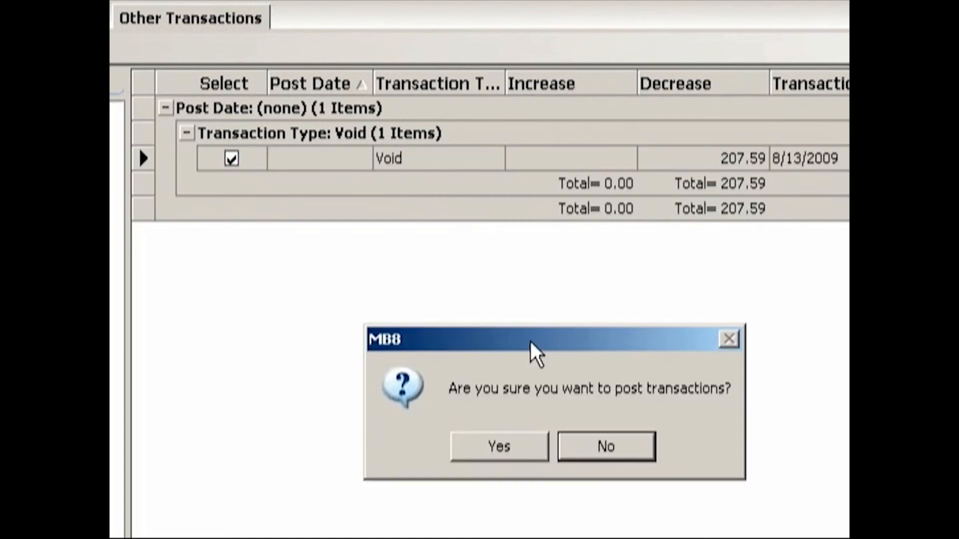
left_click(517, 447)
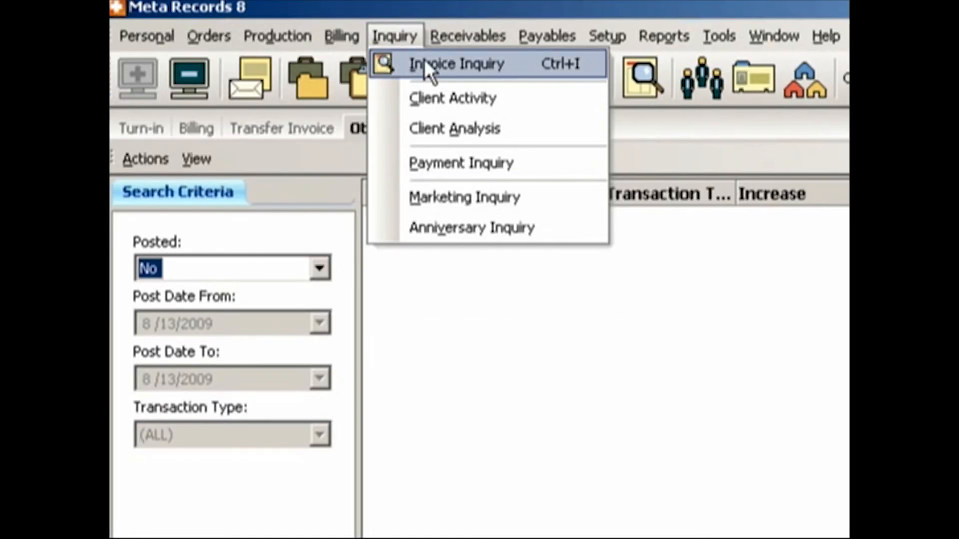
Search Invoice Inquiry for invoice 5112.
left_click(424, 63)
type("50")
key("BackSpace")
key("BackSpace")
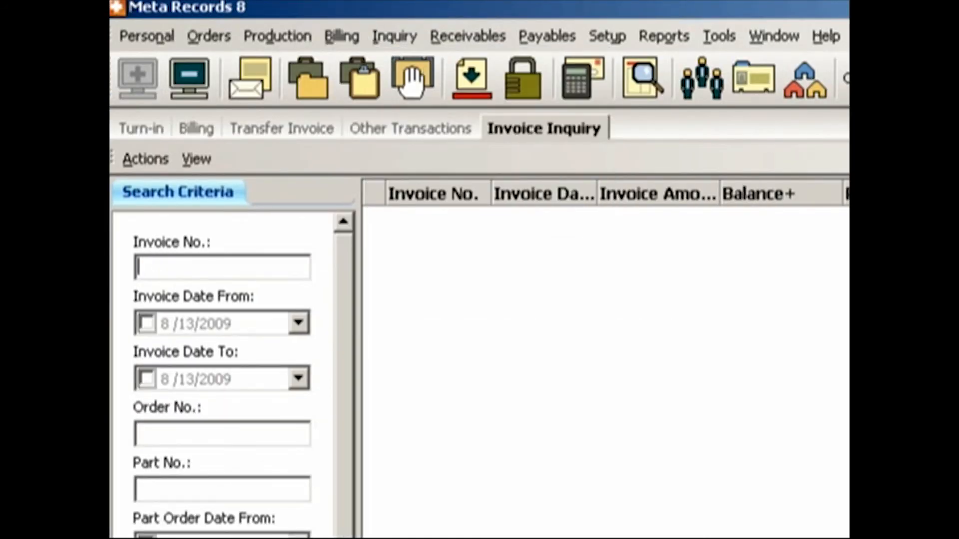
type("5112")
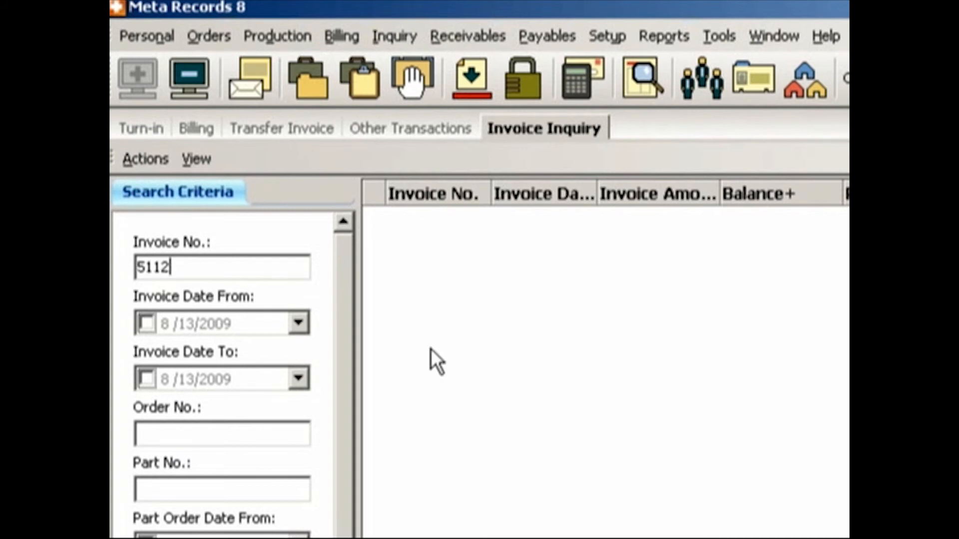
key("Return")
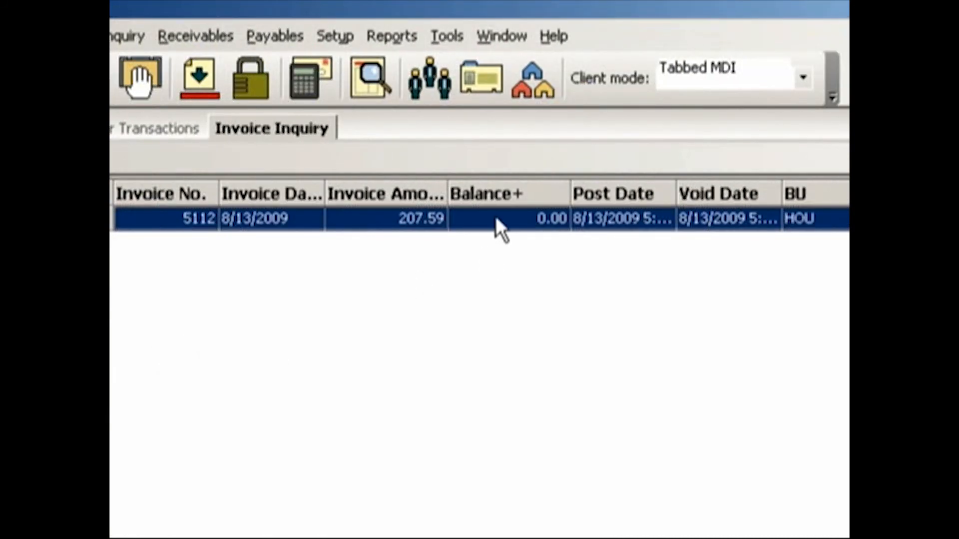
View the found invoice's details, checking its void date and payment transactions.
right_click(497, 227)
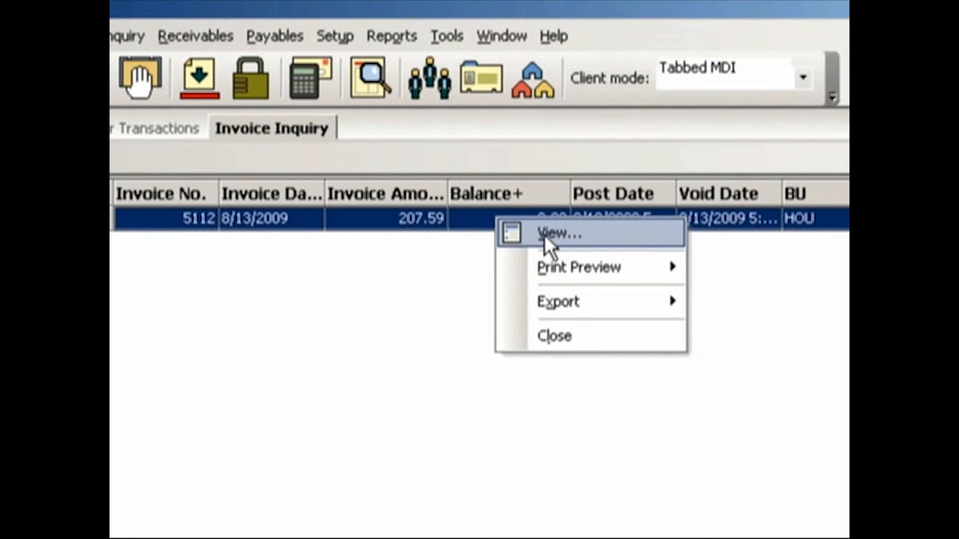
left_click(544, 237)
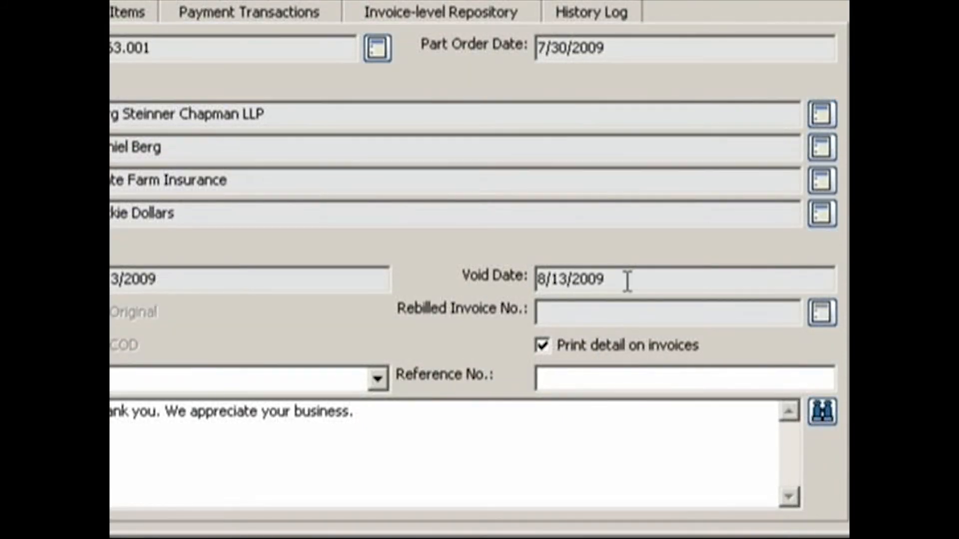
double_click(627, 281)
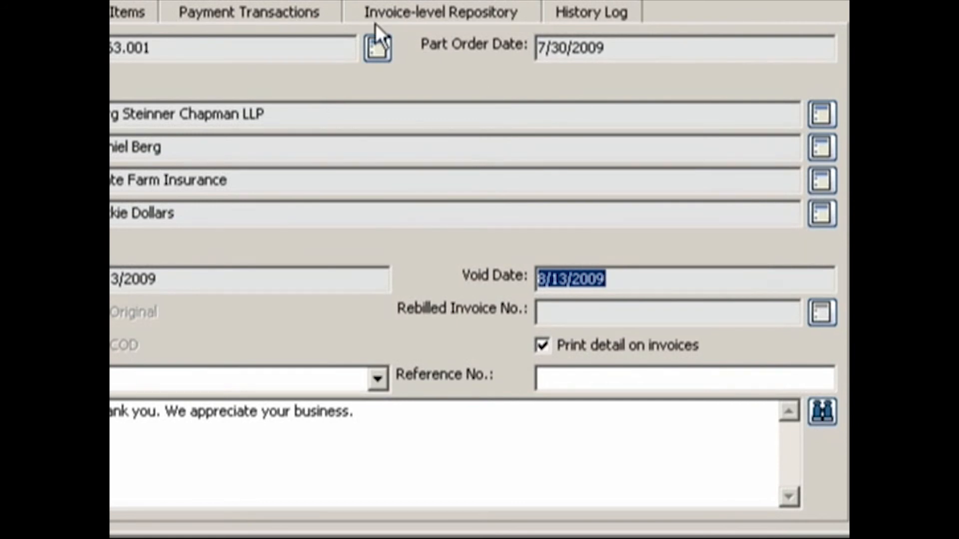
left_click(282, 10)
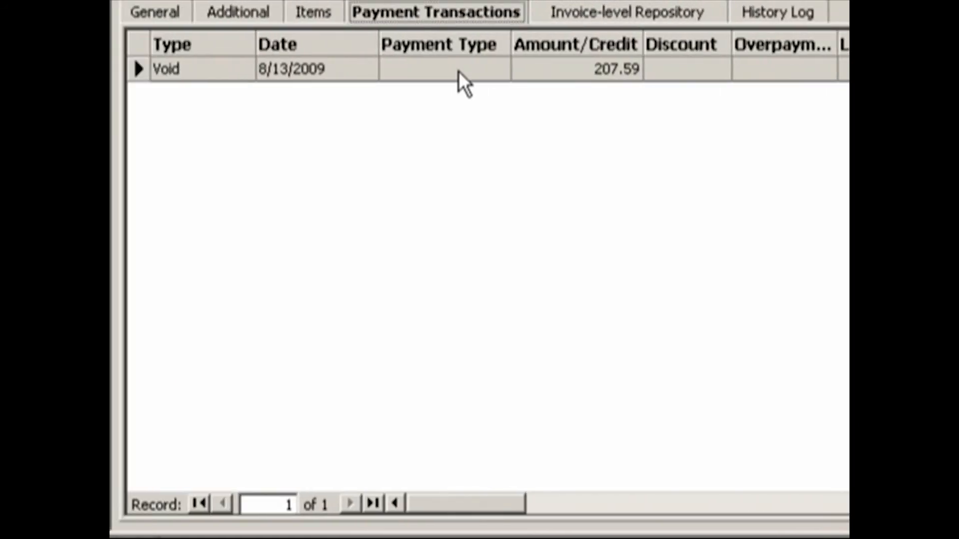
Close the invoice details and open the order's first part, at tracking step Records Received, in Turn-in.
left_click(459, 71)
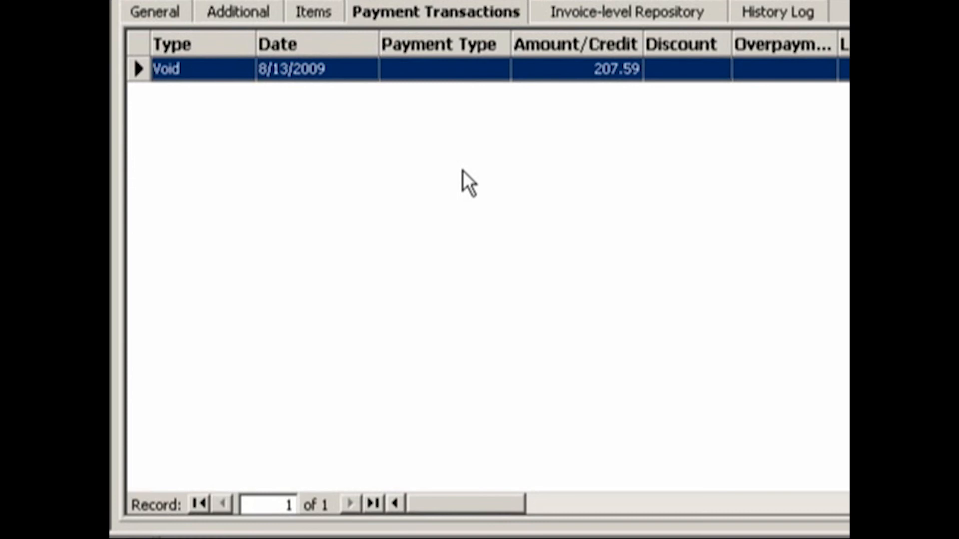
left_click(843, 7)
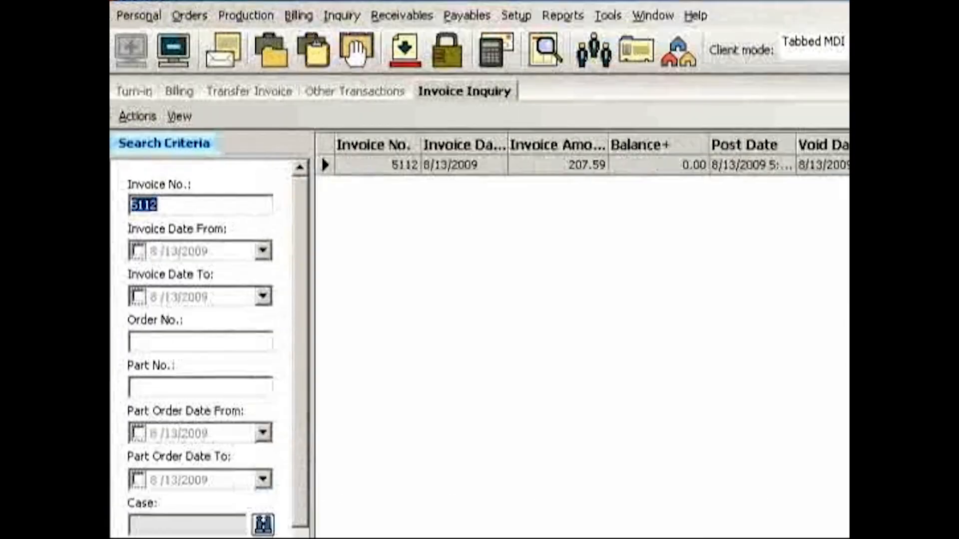
right_click(409, 120)
left_click(122, 72)
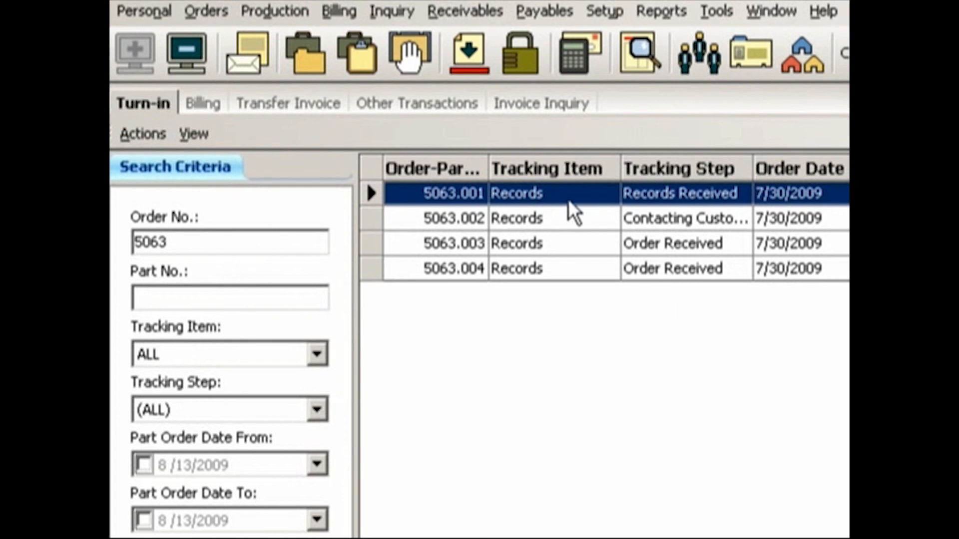
right_click(579, 192)
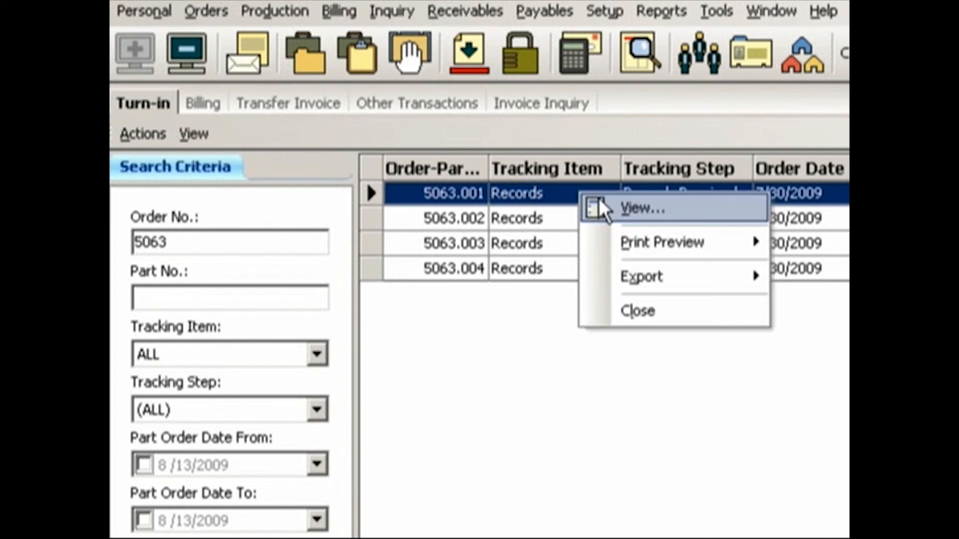
left_click(639, 209)
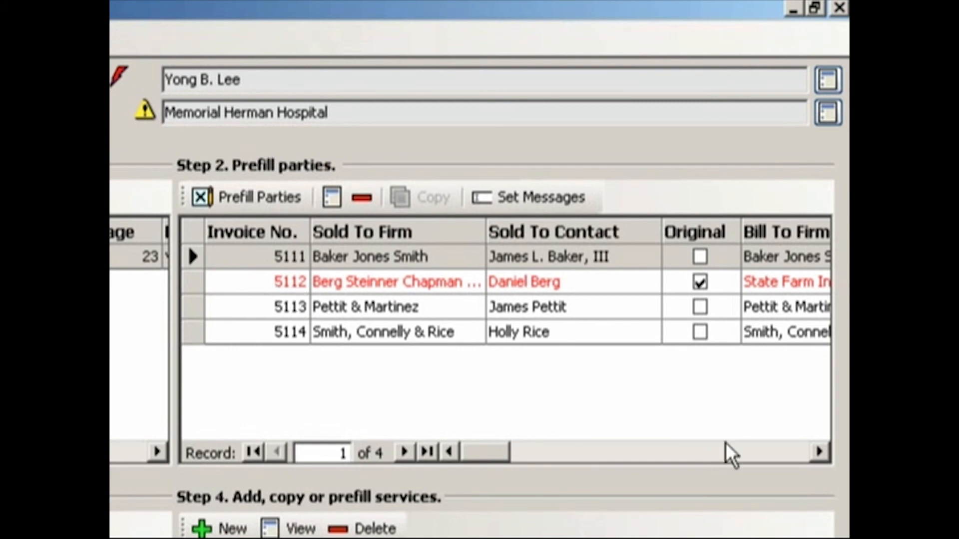
Check the post and void dates of the invoices in the part's Prefill parties list.
left_click(817, 451)
left_click(817, 451)
left_click(817, 452)
left_click(818, 453)
left_click(818, 452)
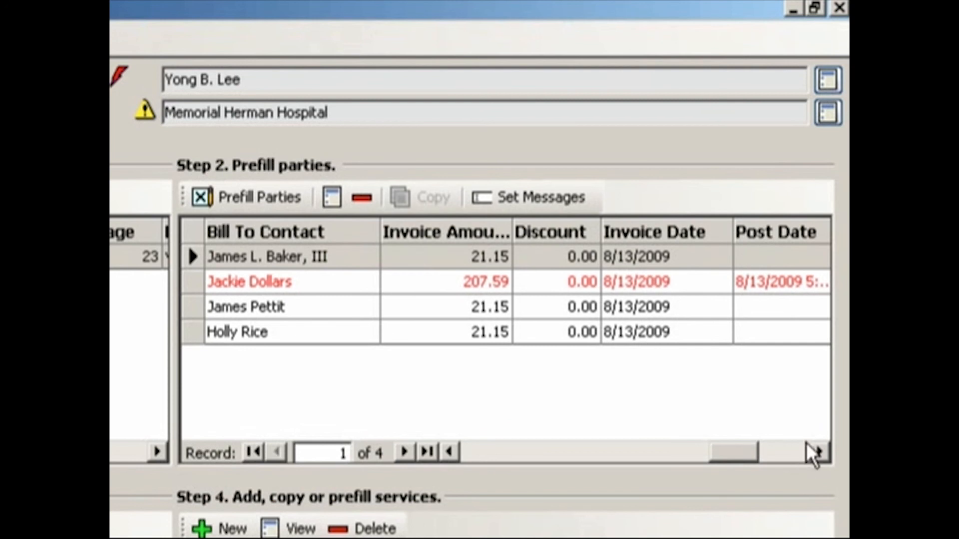
left_click(817, 452)
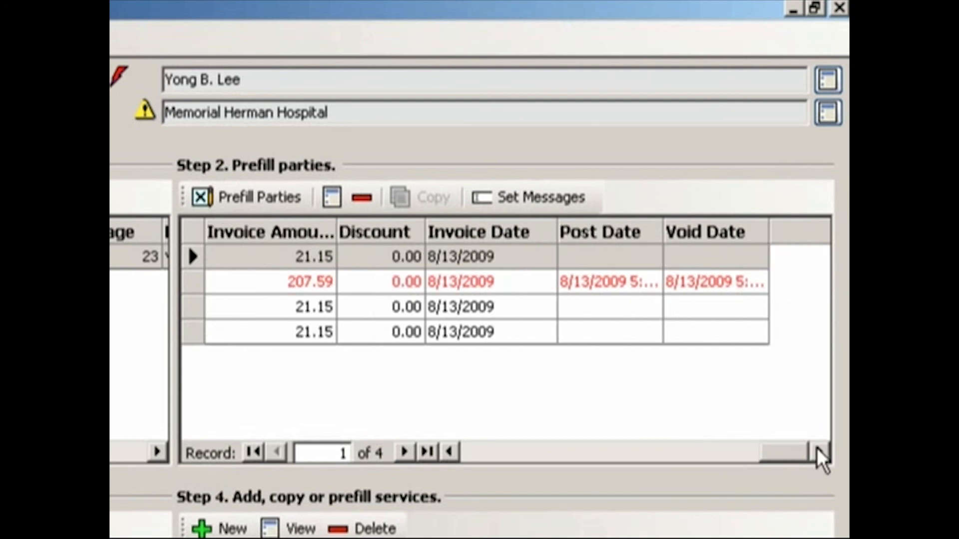
Copy the voided invoice 5112 in the Prefill parties list to create a replacement invoice.
left_click(706, 280)
left_click(296, 194)
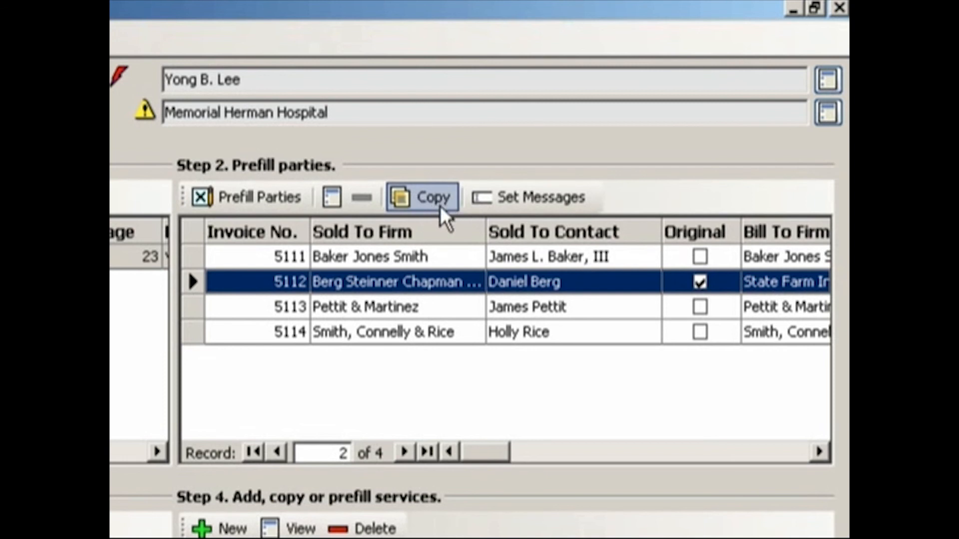
left_click(442, 307)
left_click(443, 255)
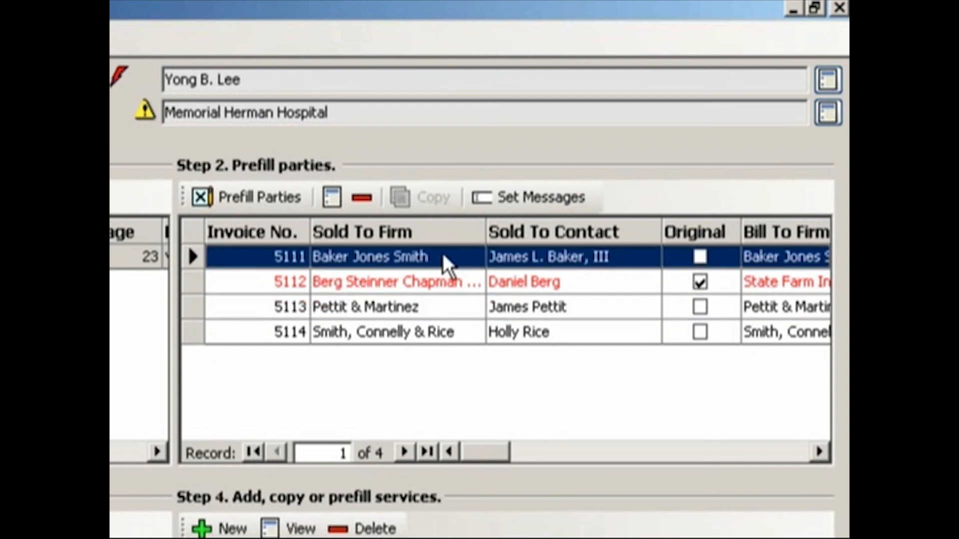
left_click(514, 281)
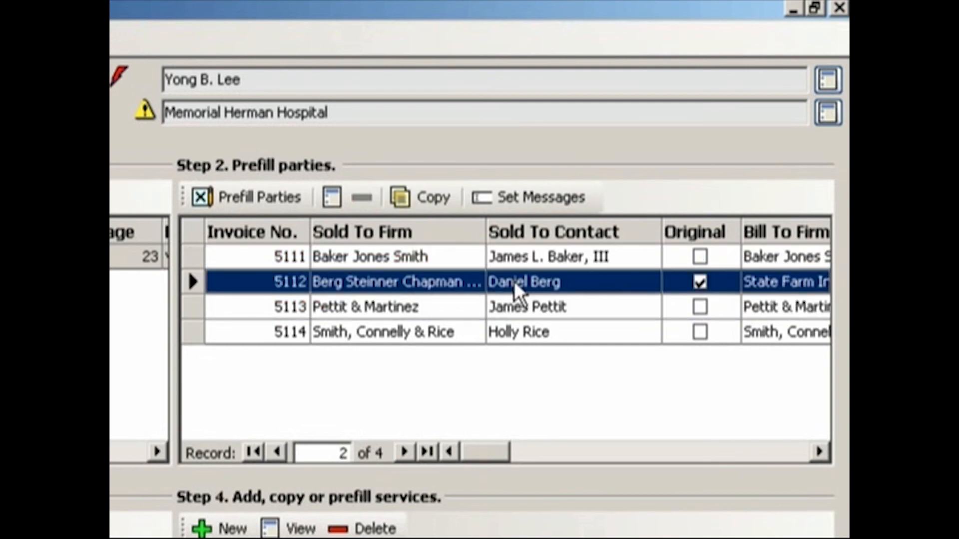
left_click(430, 197)
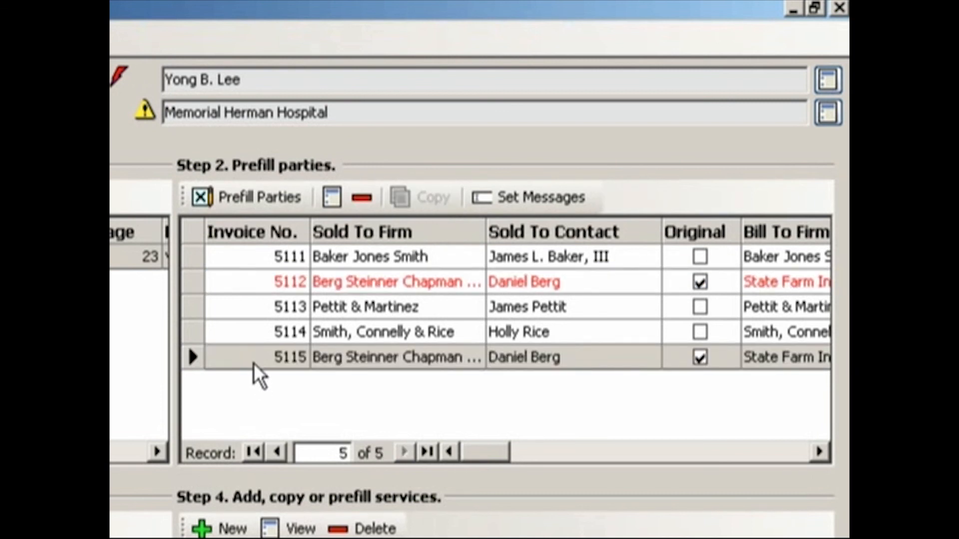
Delete the Color Copies service item from the order of the copied invoice.
left_click(253, 356)
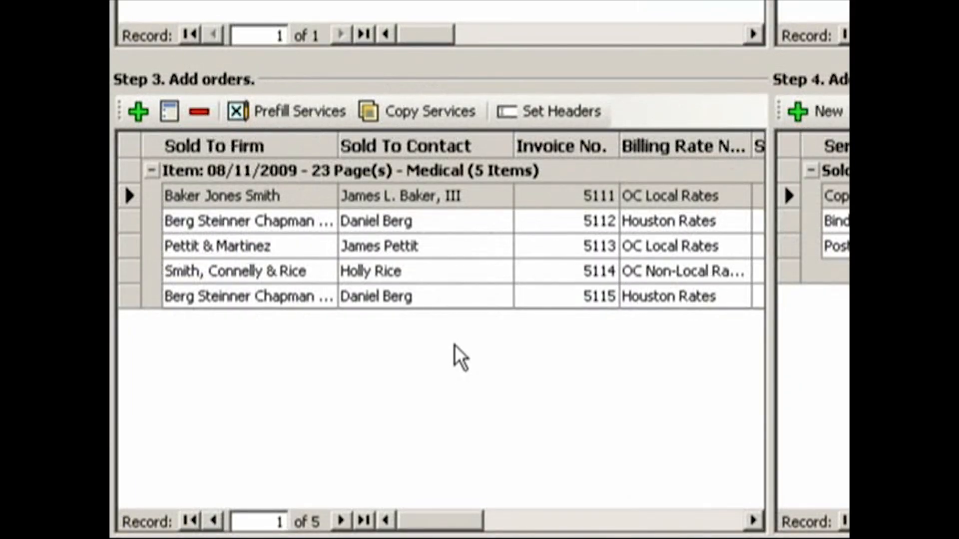
left_click(451, 295)
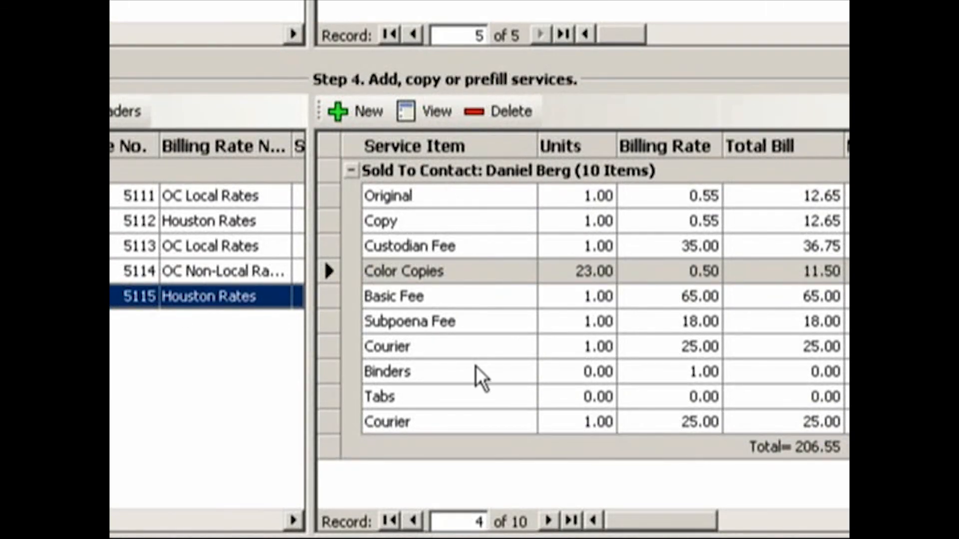
left_click(475, 272)
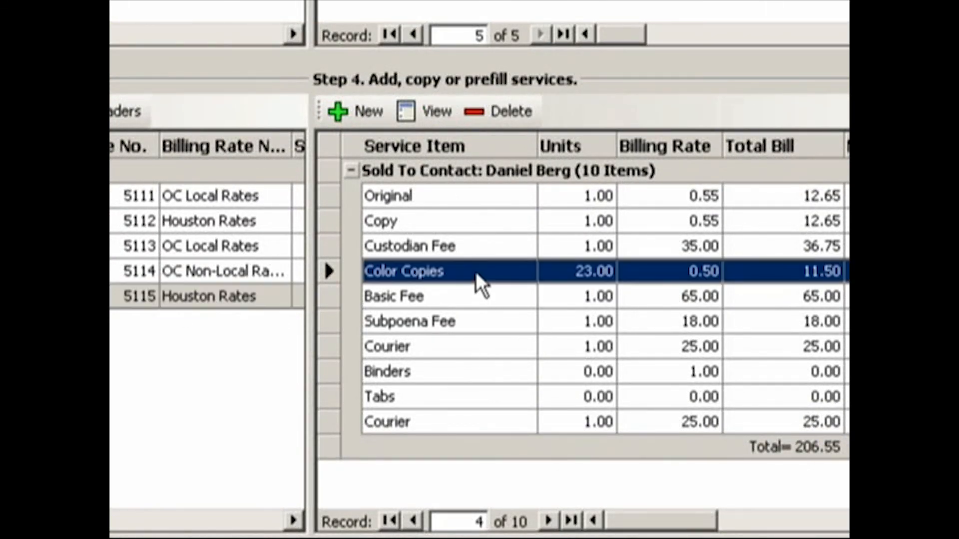
left_click(509, 111)
left_click(299, 148)
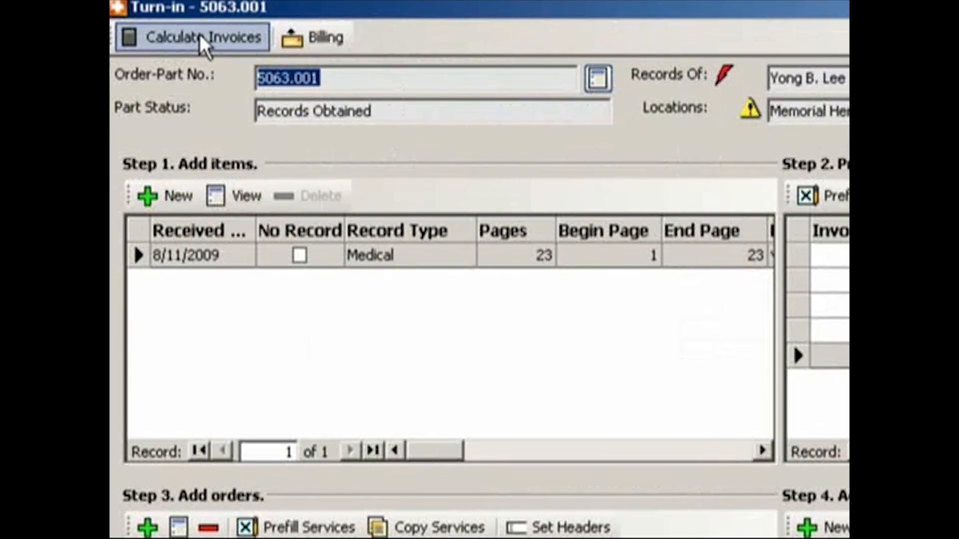
Calculate the part's invoices, go to Billing and select the replacement invoice 5115 there.
left_click(199, 34)
left_click(522, 290)
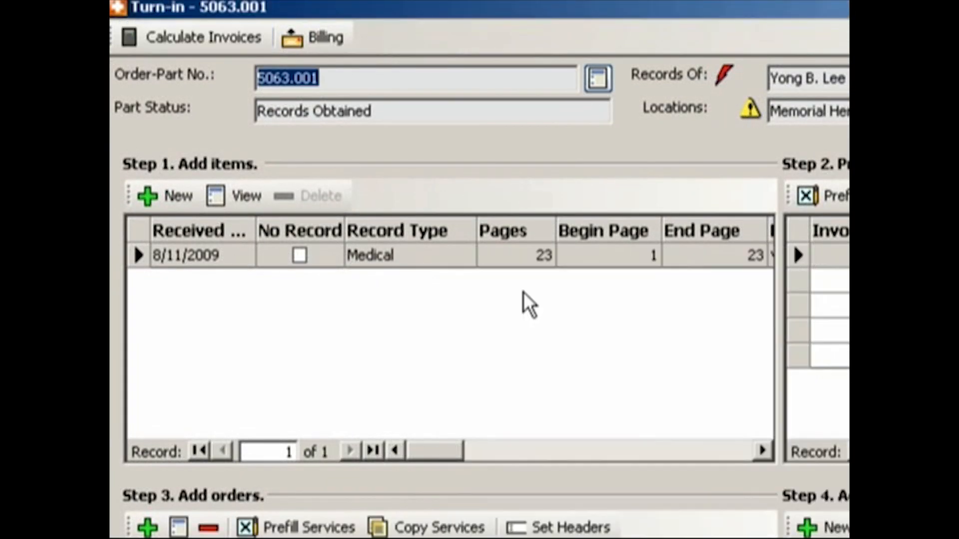
left_click(326, 38)
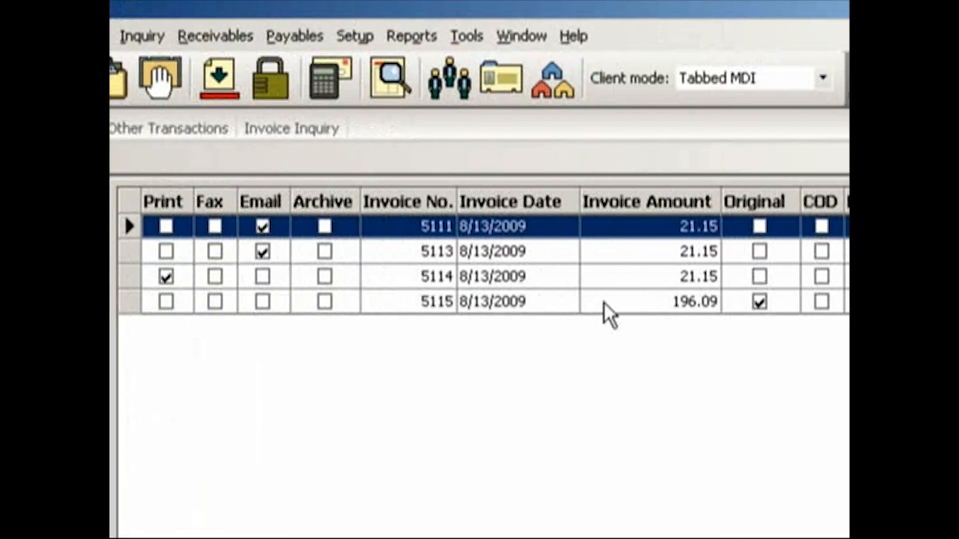
right_click(552, 300)
left_click(632, 384)
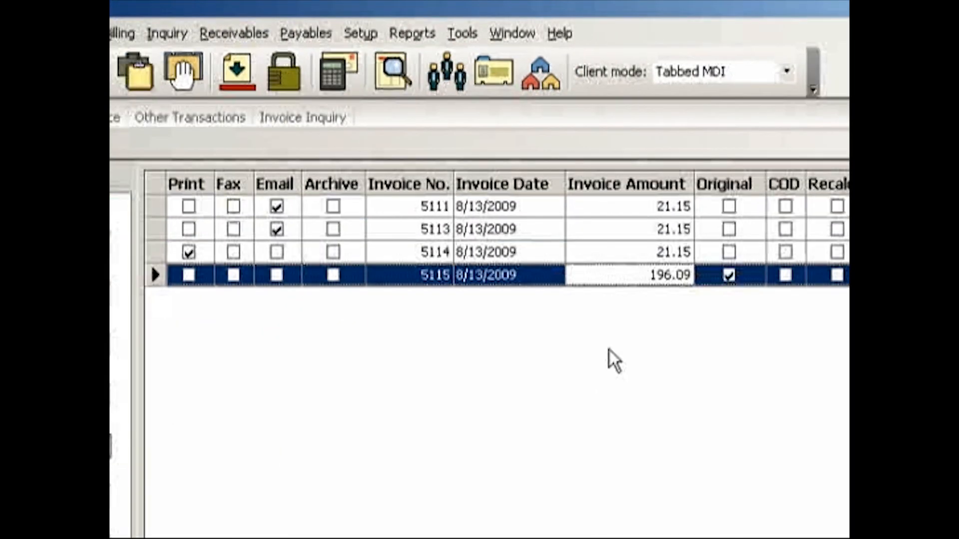